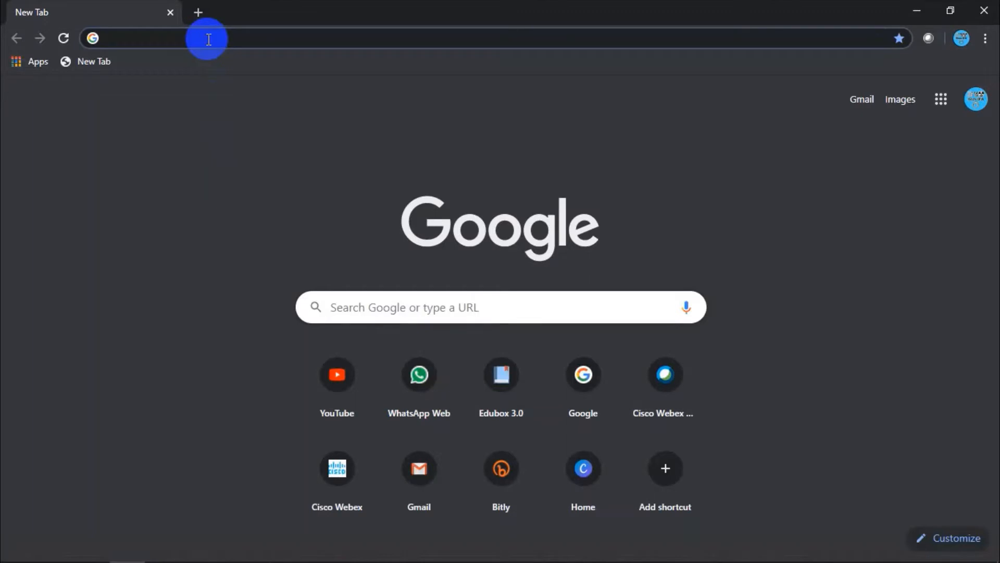
- Go to obsproject.com and download the Windows version of OBS Studio
text(obs)
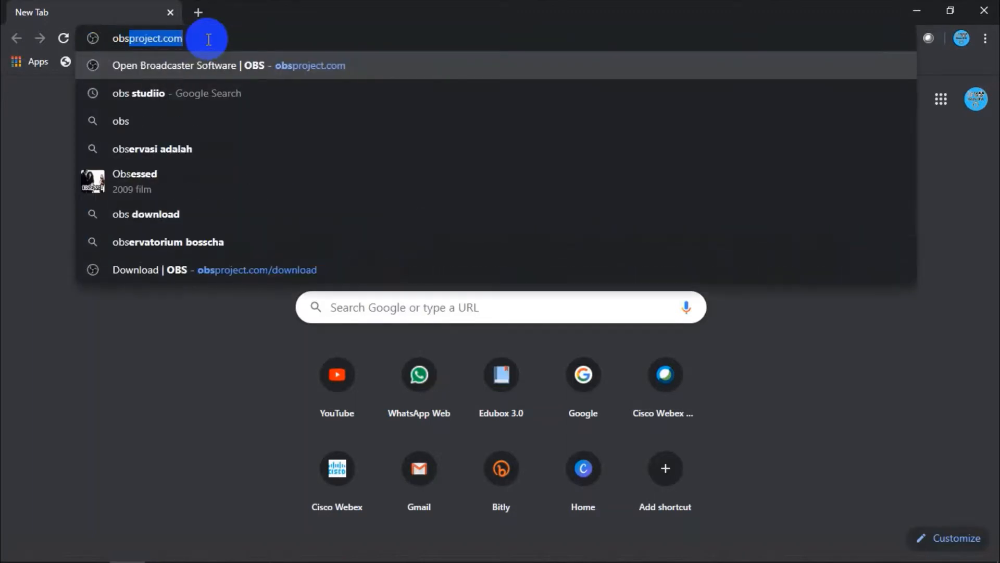
key(Right)
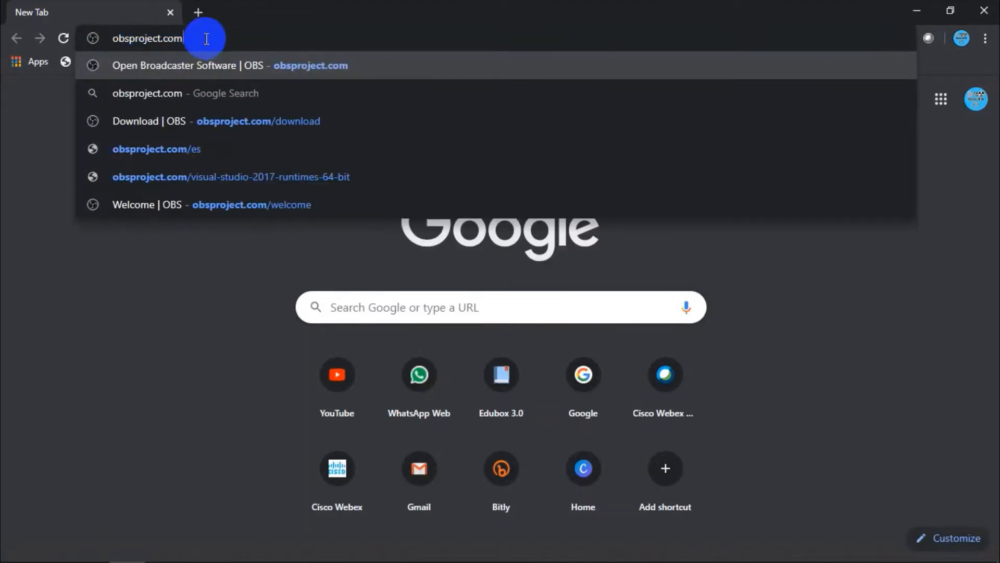
key(Return)
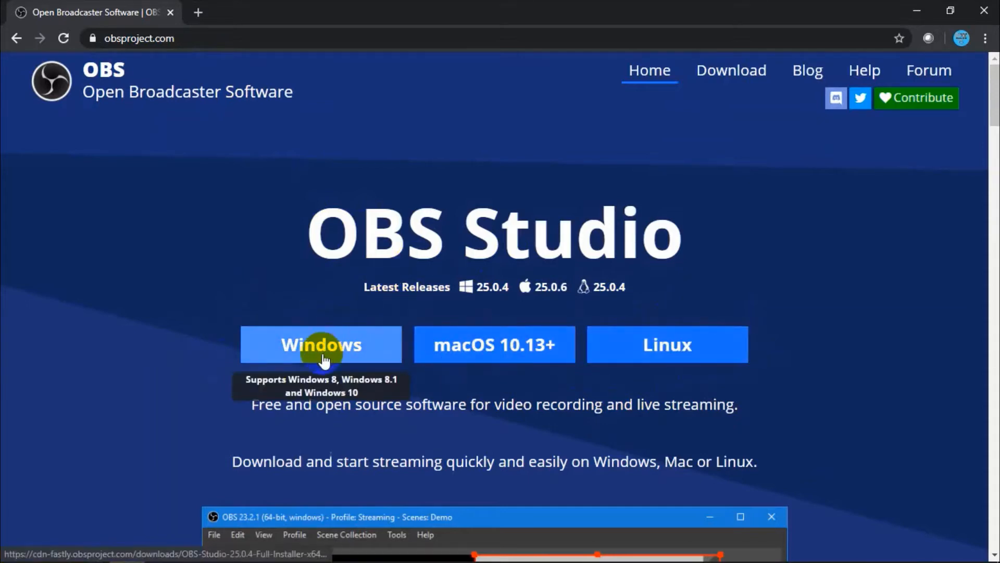
click(338, 348)
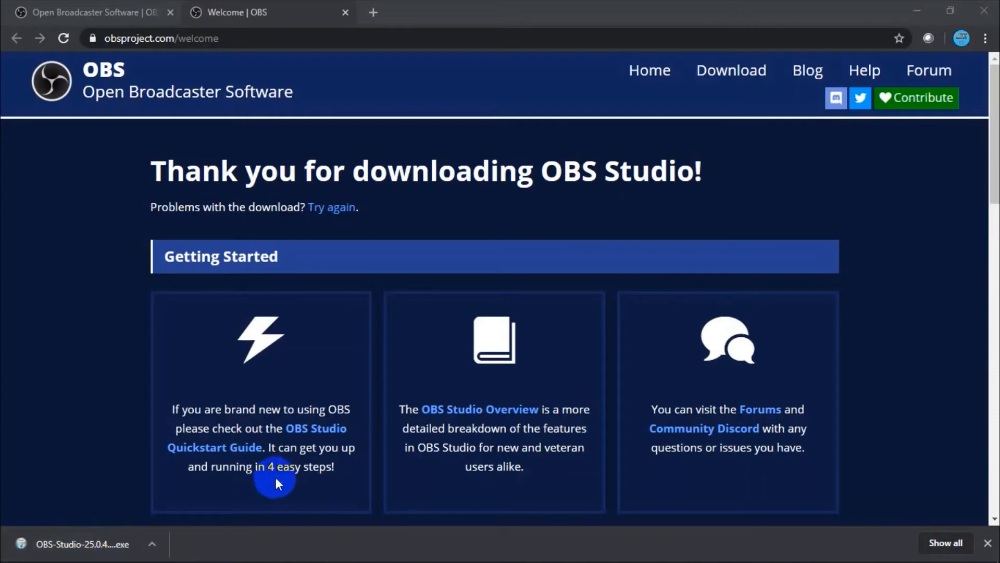
- Run the downloaded OBS Studio 25.0.4 installer, accept the license terms and complete the installation with the default options
click(65, 544)
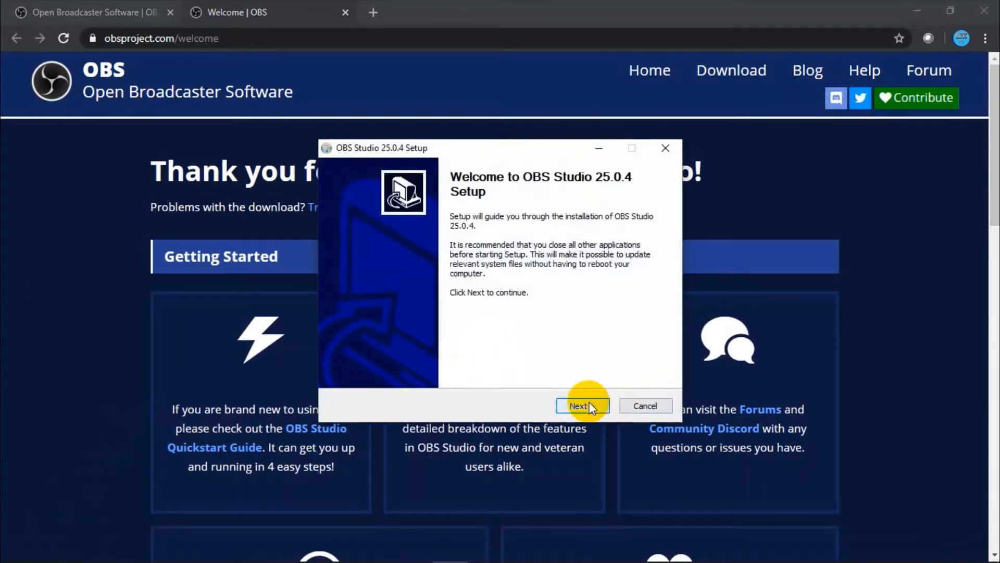
click(588, 406)
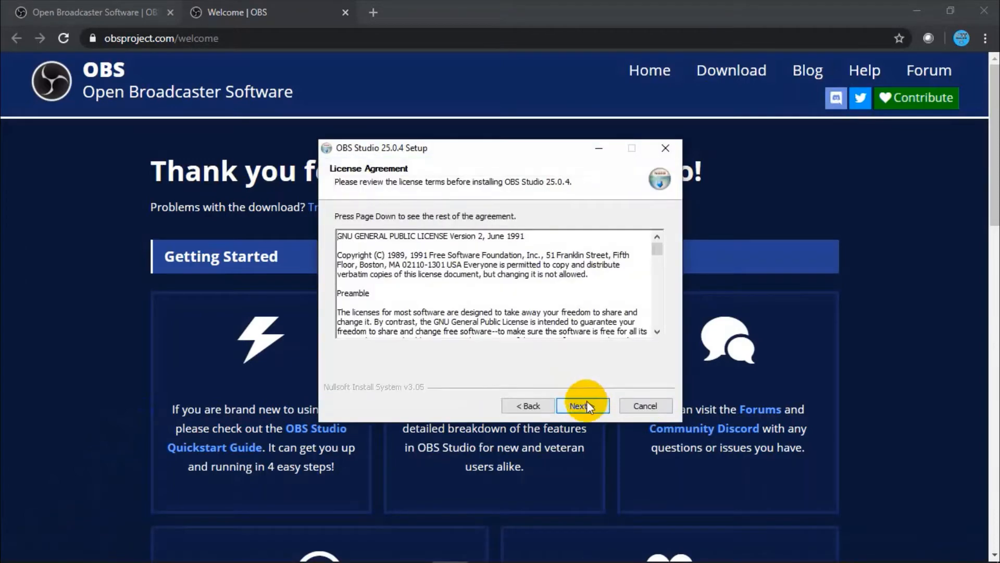
click(587, 404)
click(587, 404)
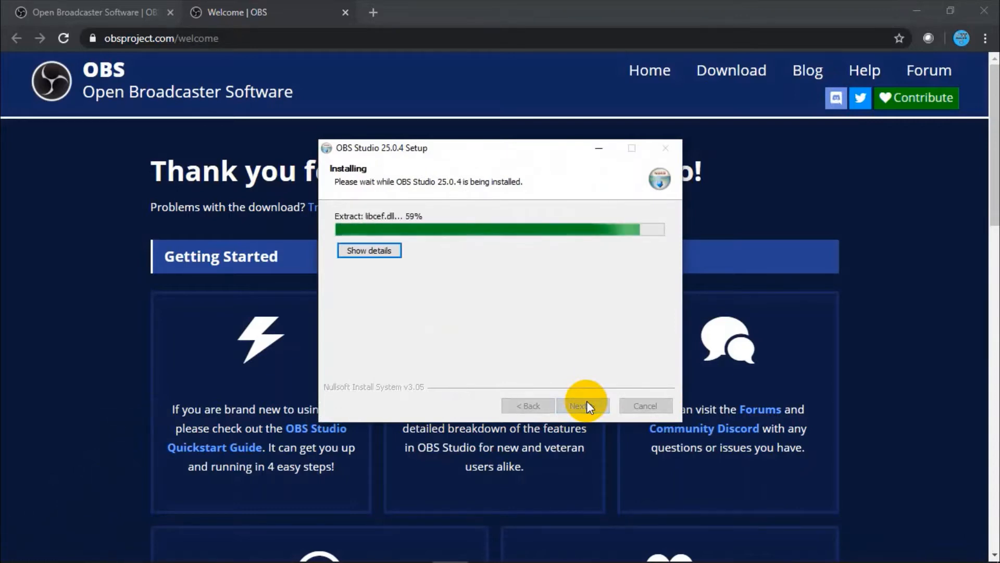
click(586, 404)
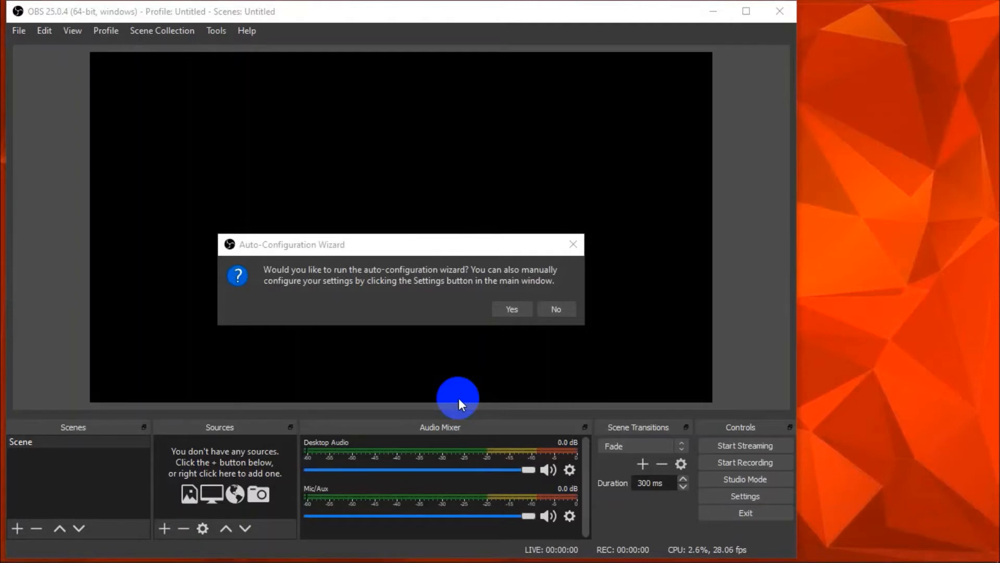
click(397, 245)
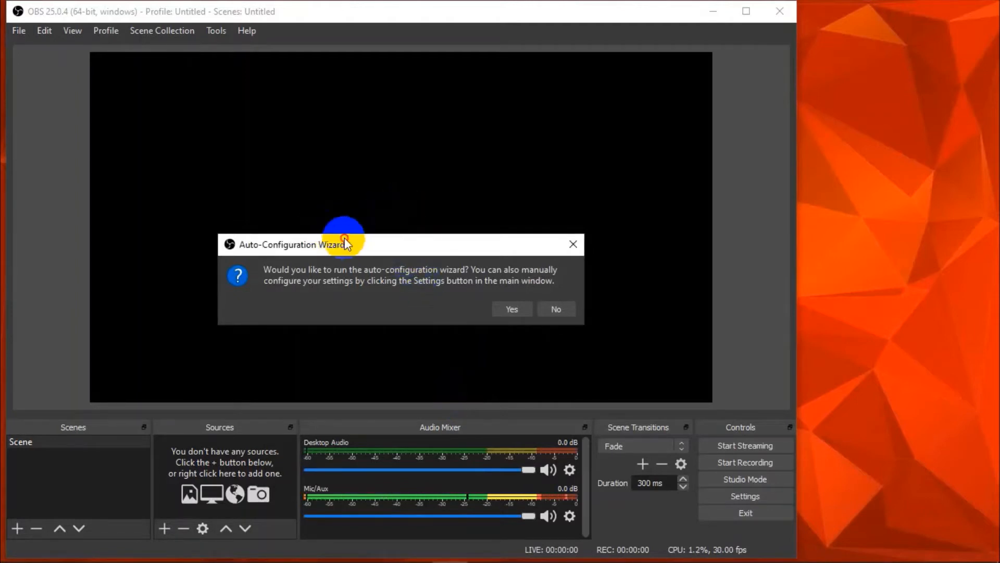
drag(345, 242, 319, 182)
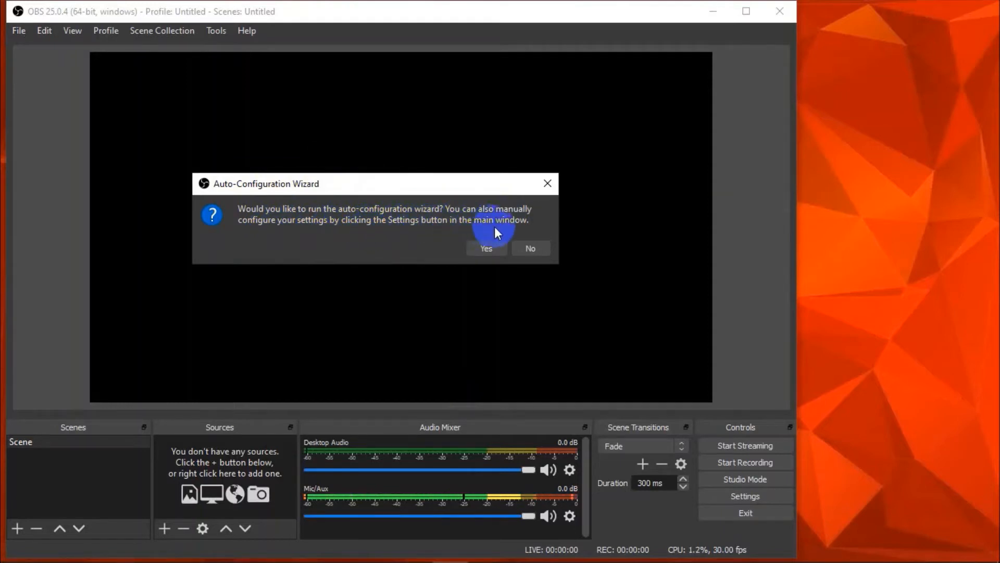
drag(384, 186, 392, 155)
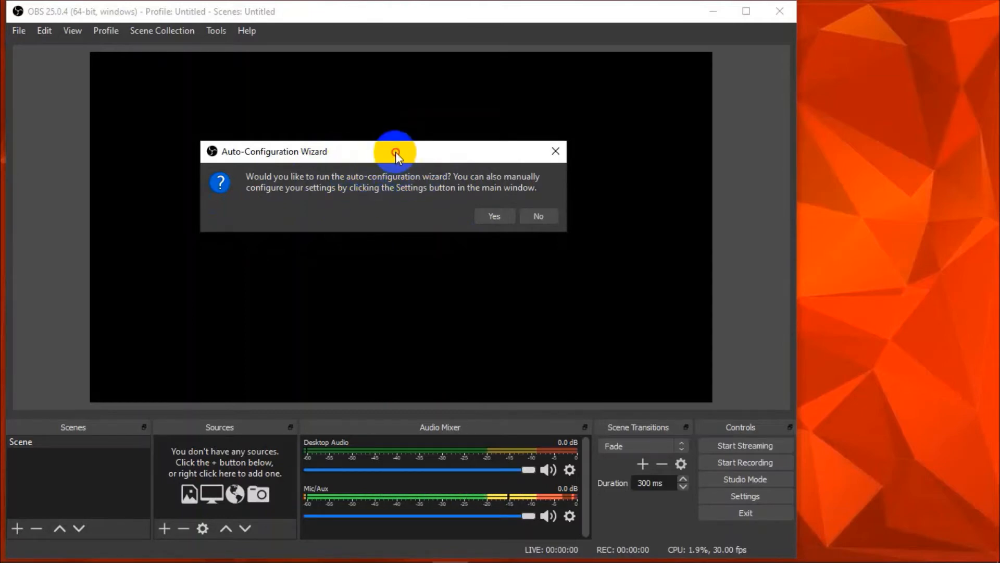
drag(396, 151, 374, 146)
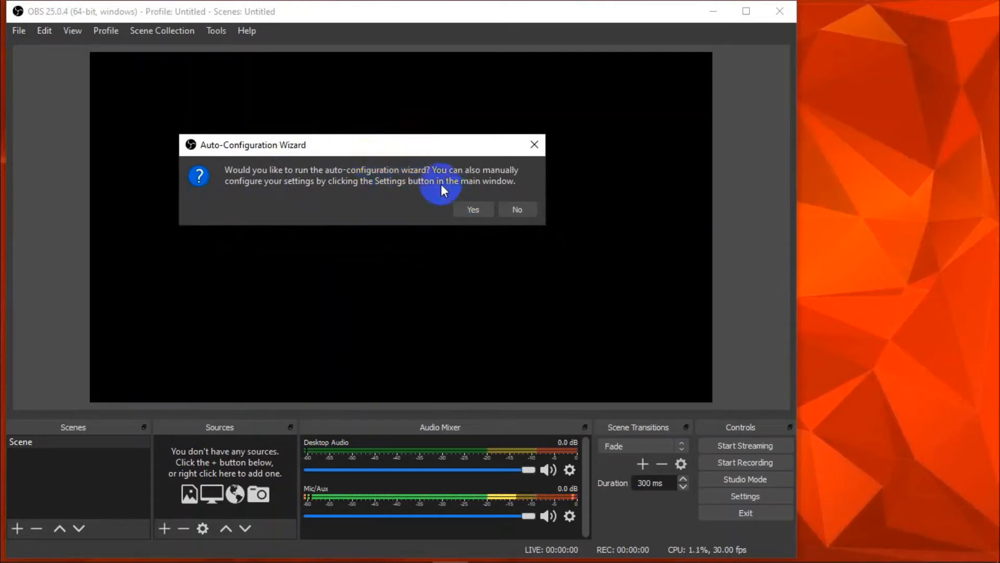
drag(396, 149, 406, 150)
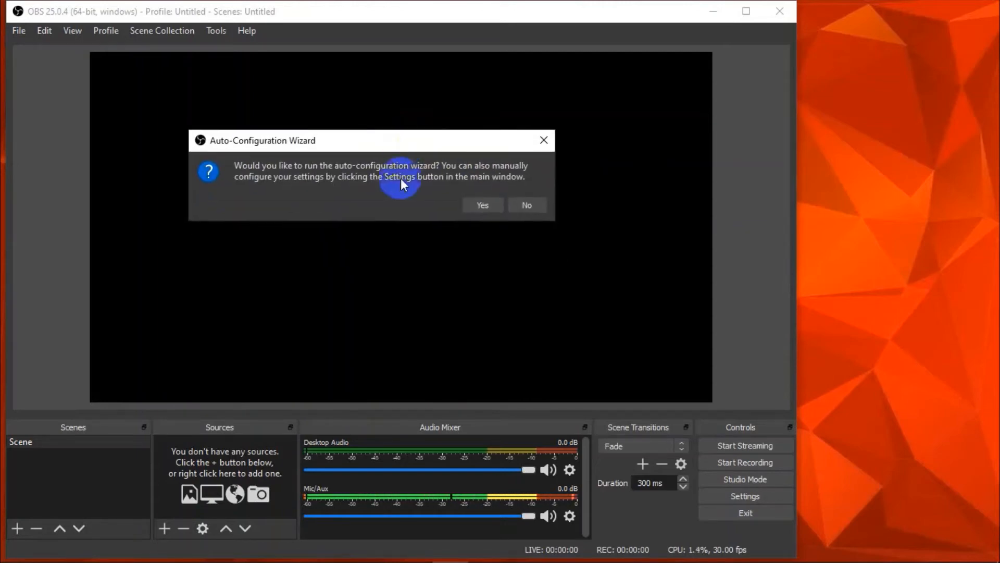
- Run the auto-configuration wizard optimized just for recording, keeping the current 1366x768 canvas and the 60 FPS preference, and apply its settings
click(477, 201)
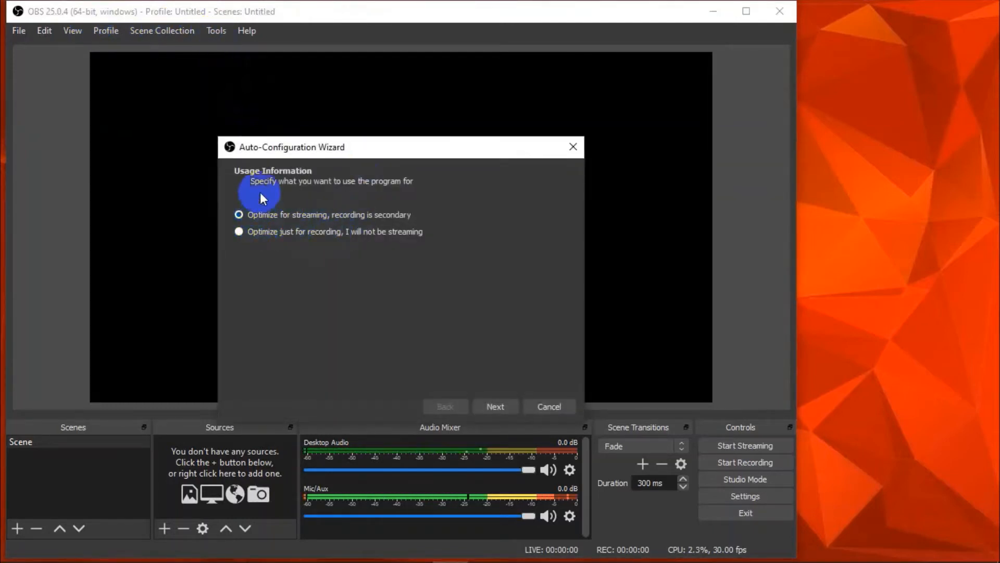
click(240, 215)
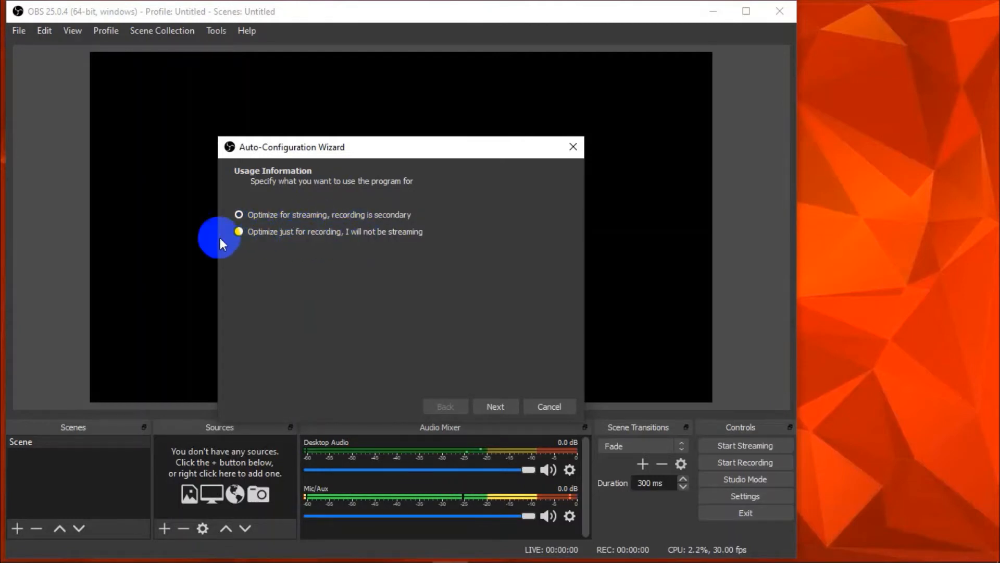
click(241, 230)
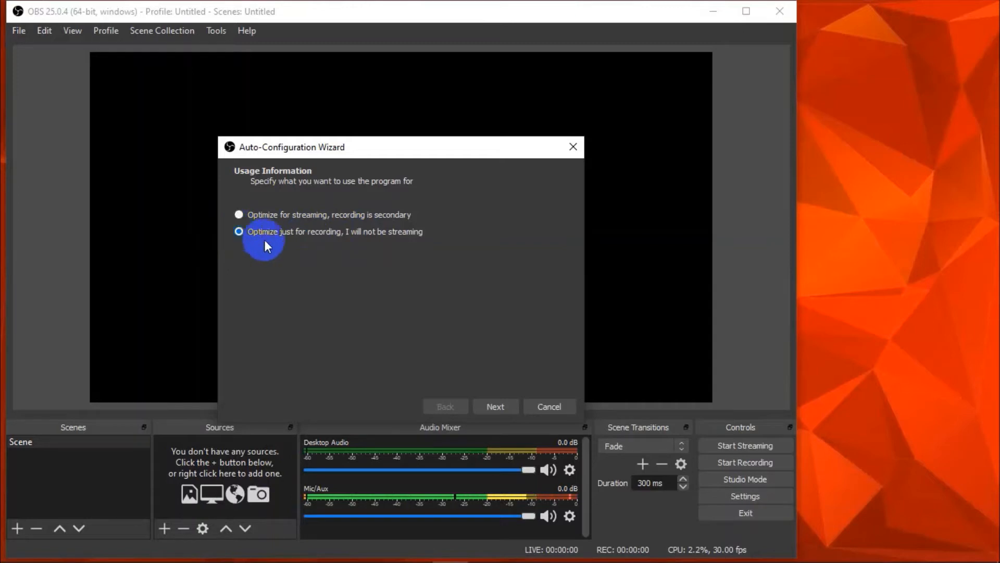
click(505, 406)
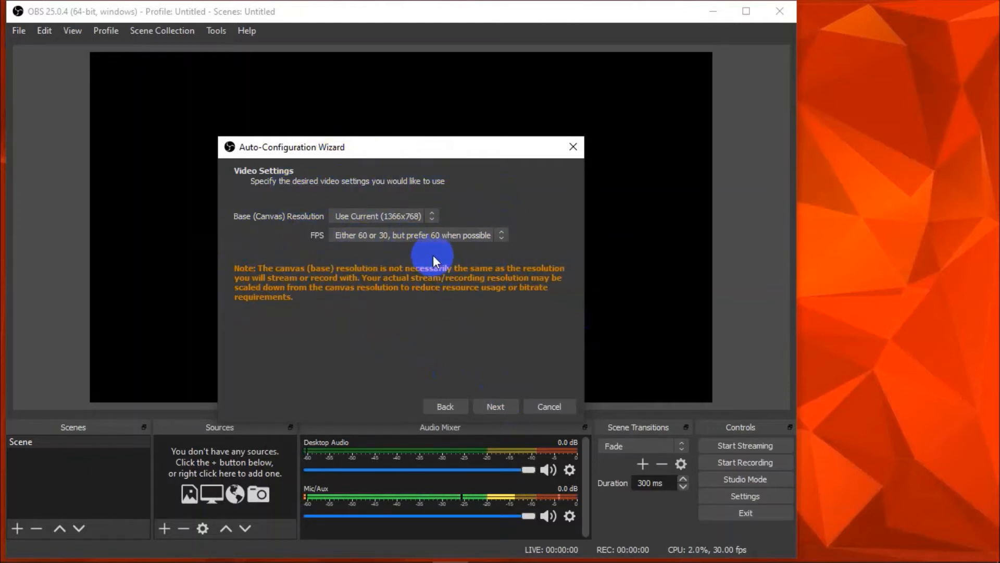
click(506, 405)
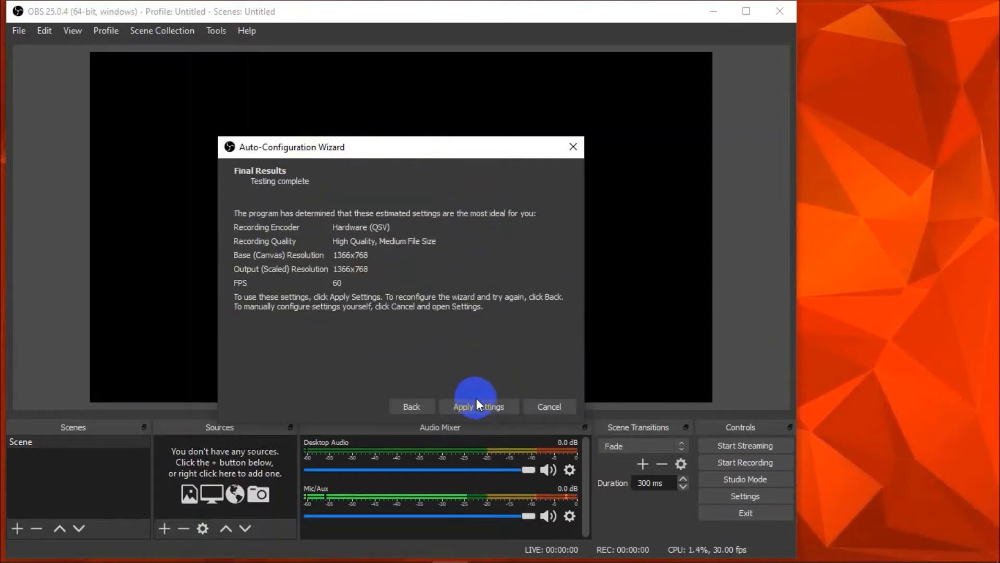
click(458, 406)
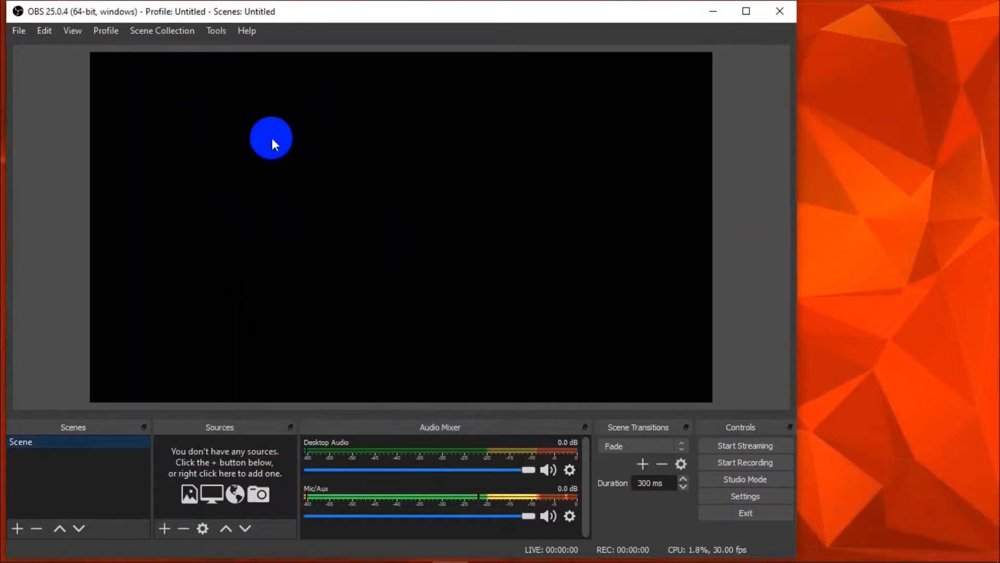
- Maximize the OBS window and add a new Audio Input Capture source using the Default device
click(746, 11)
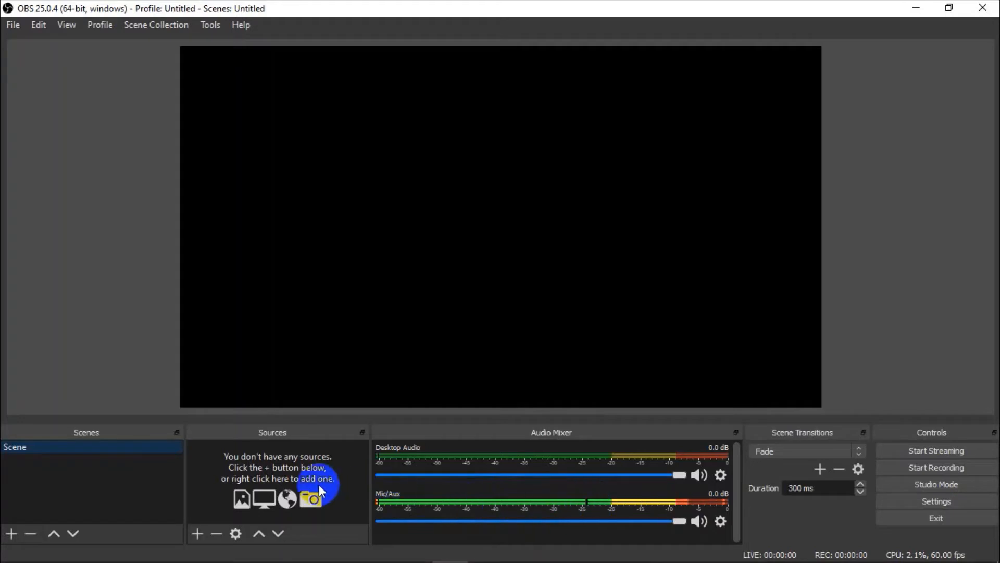
click(197, 533)
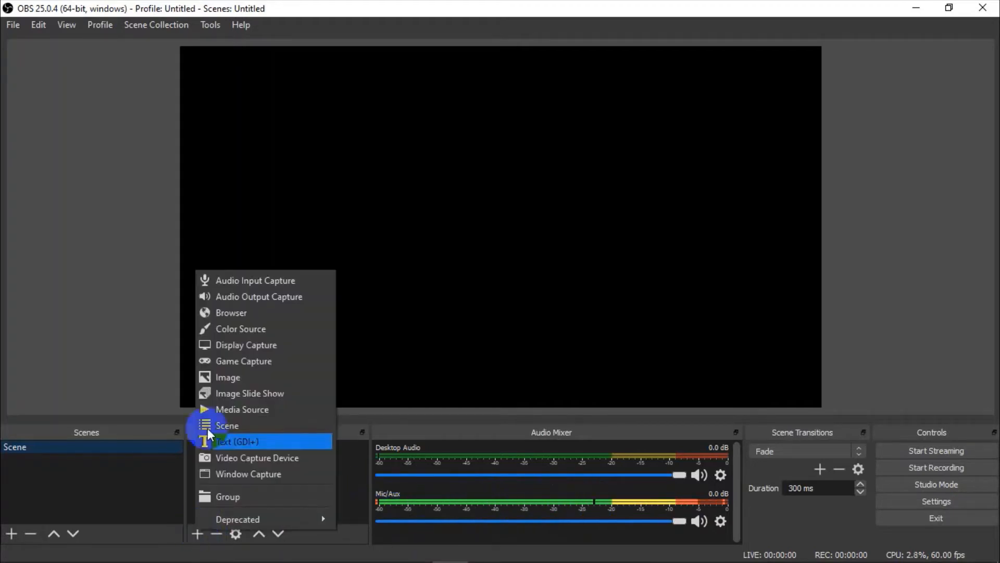
click(239, 280)
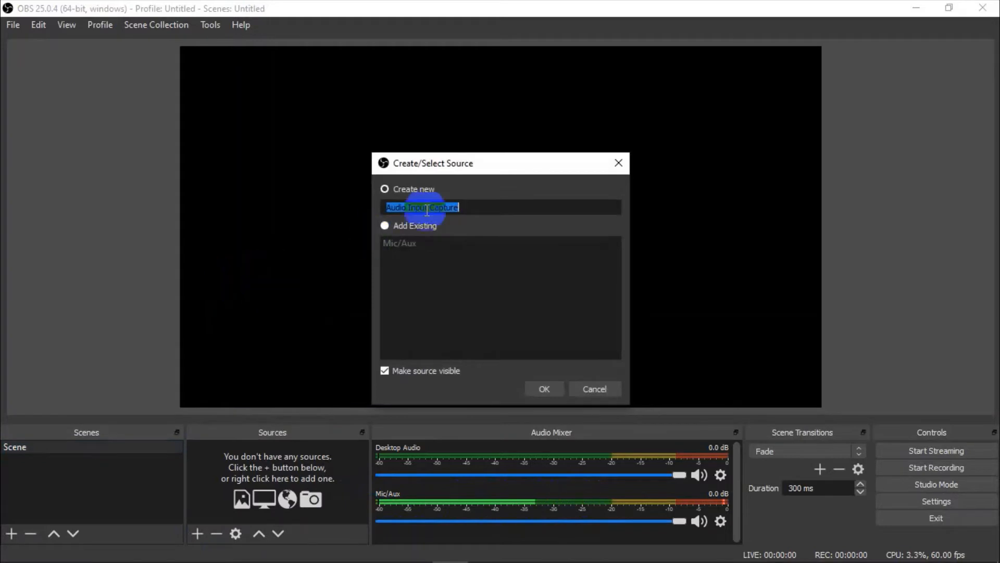
click(529, 389)
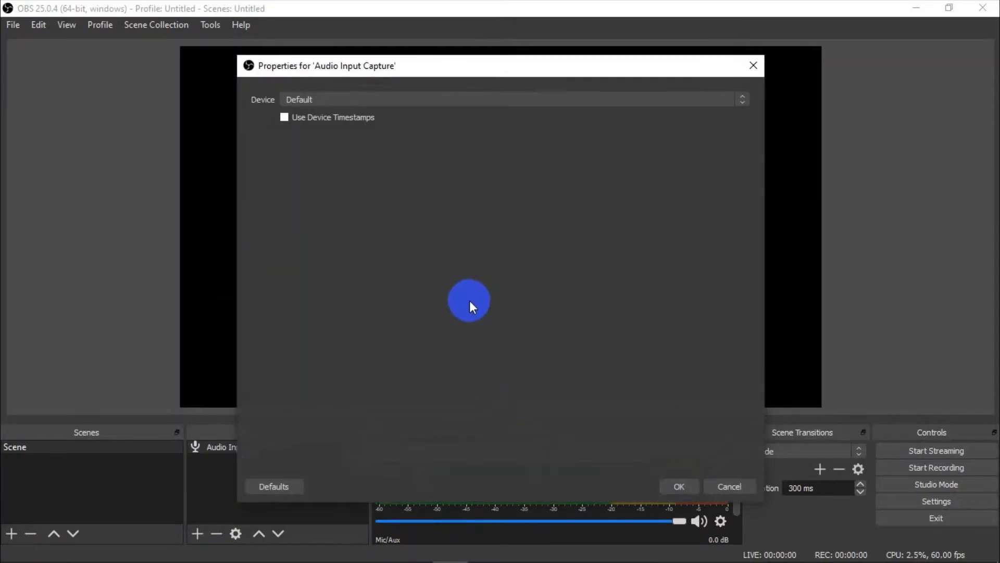
click(682, 480)
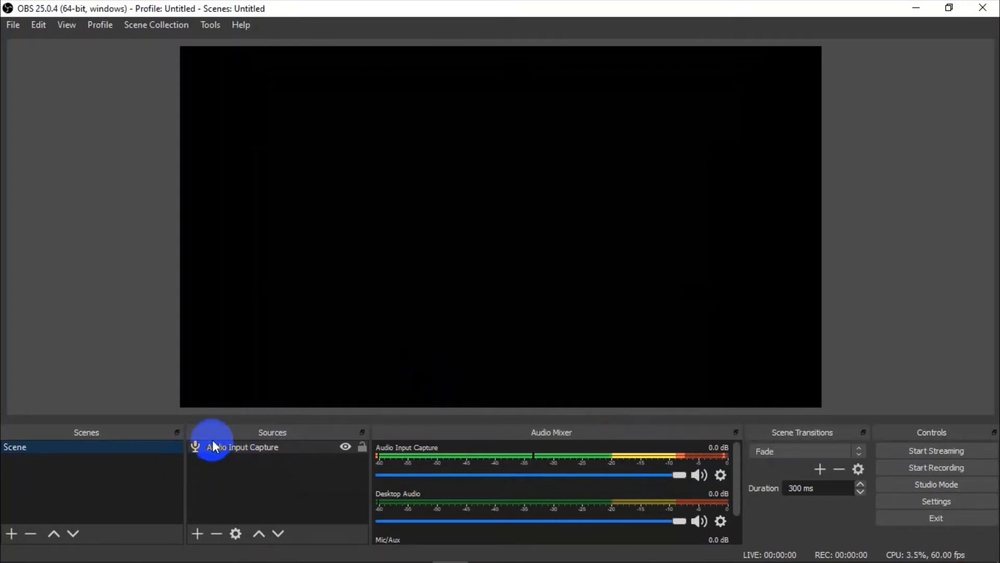
- Add a new Audio Output Capture source using the Default device with device timestamps enabled
click(201, 533)
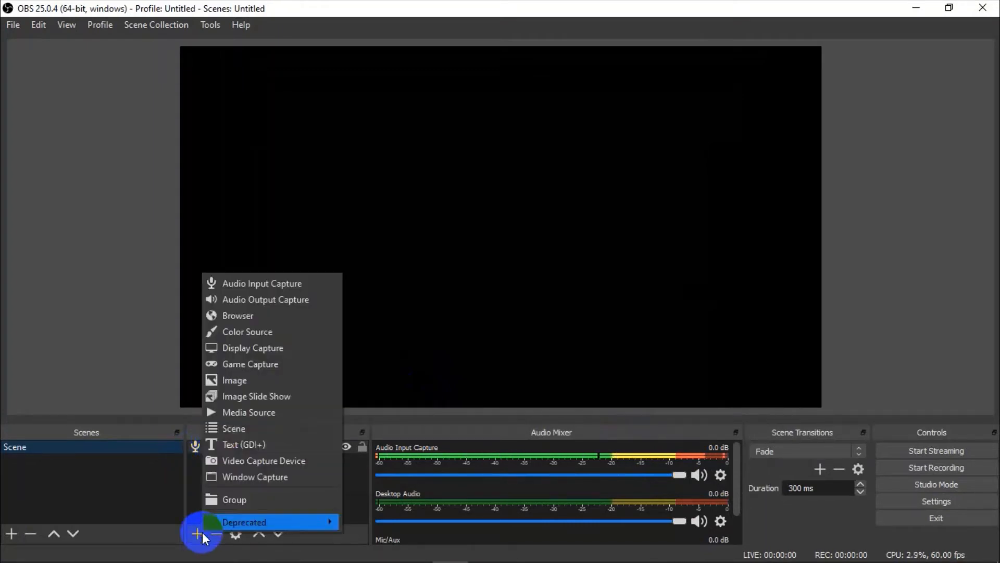
click(261, 300)
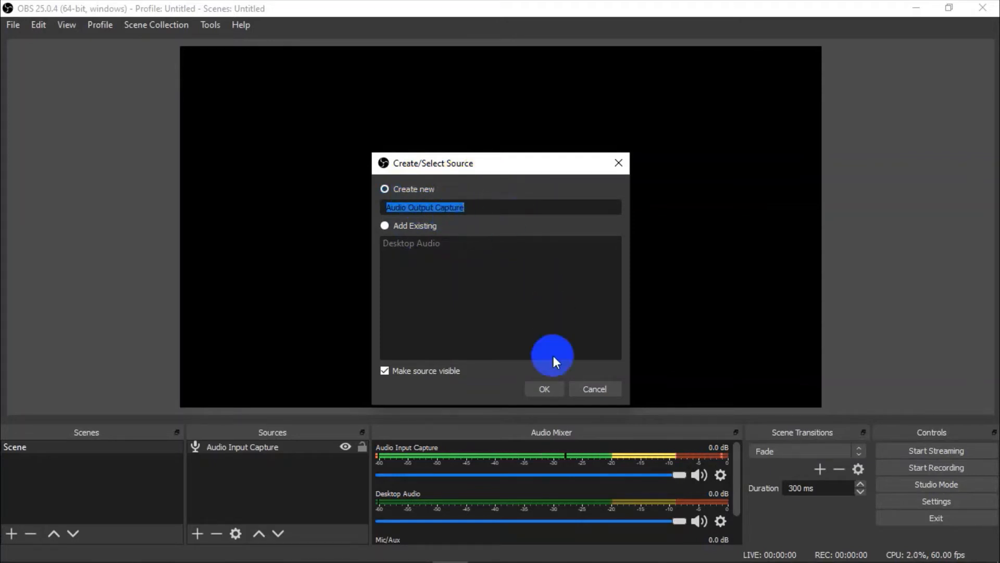
click(545, 386)
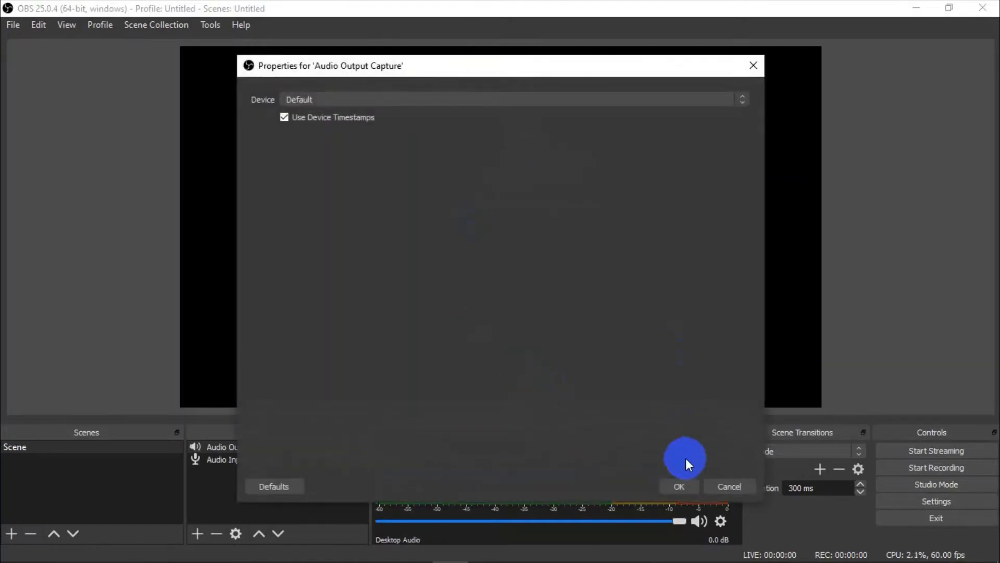
click(675, 482)
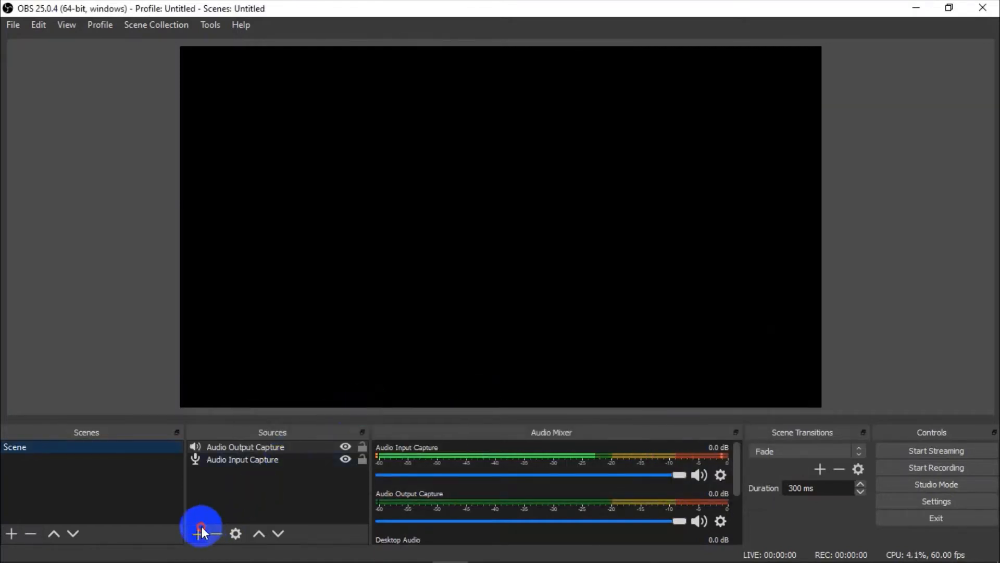
- Add a new Display Capture source for Display 1 (1366x768) with cursor capture enabled
click(201, 531)
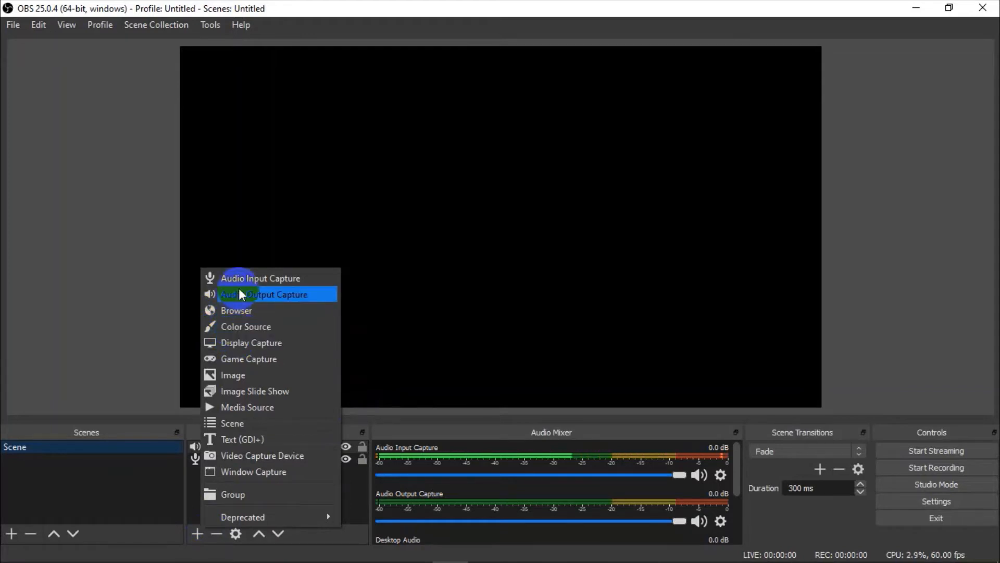
click(229, 344)
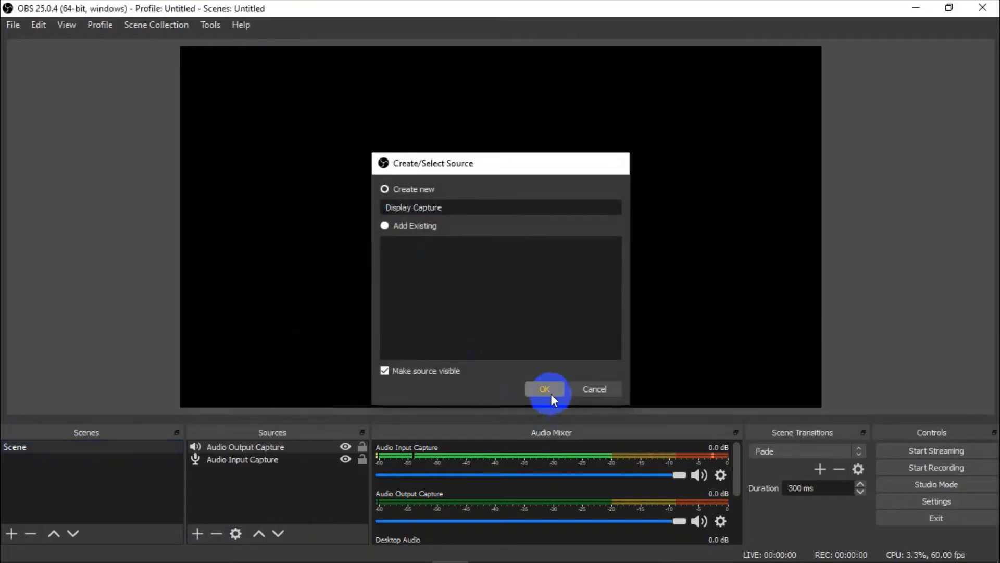
click(544, 389)
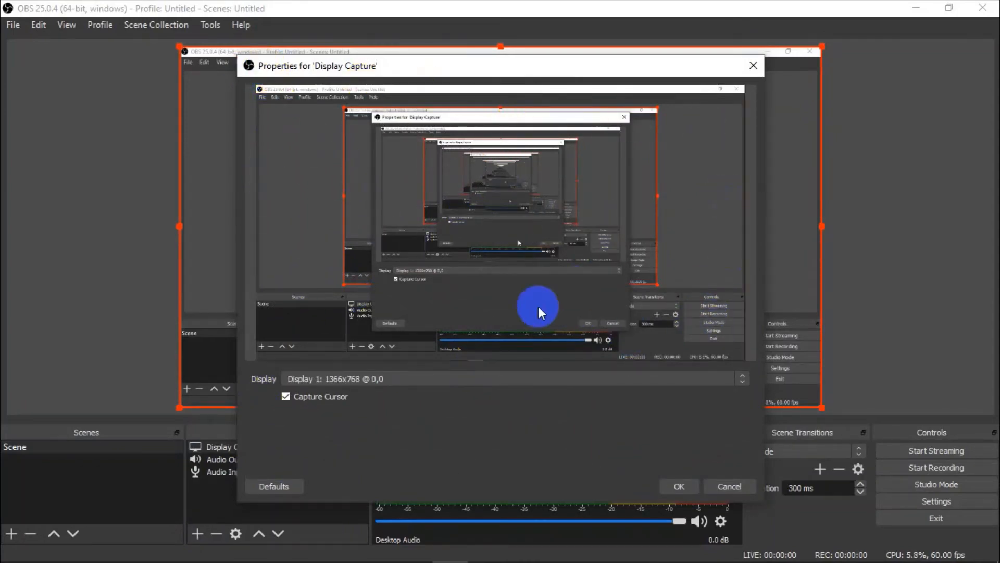
click(683, 485)
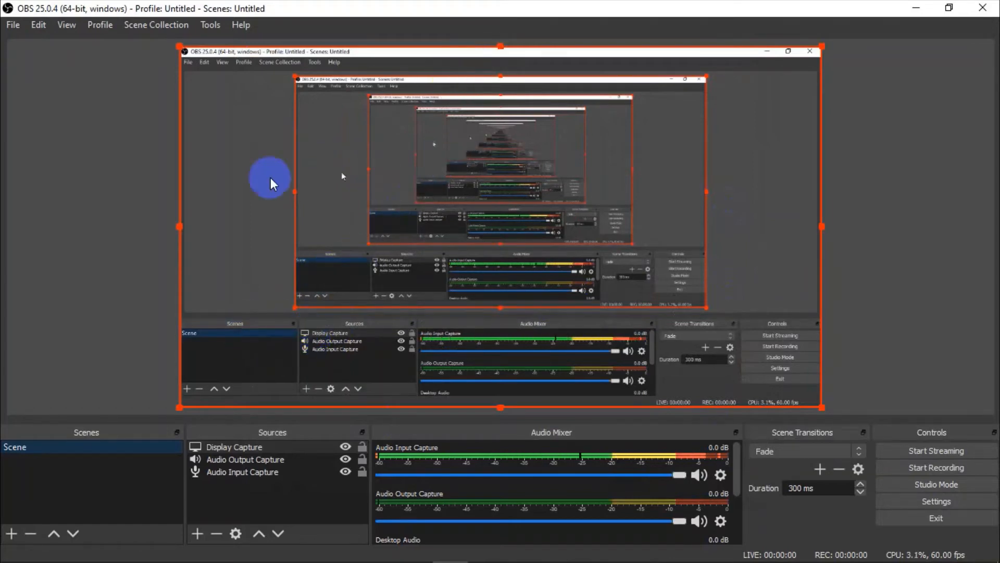
- Add a new Video Capture Device source using the HP TrueVision HD Camera with its default settings
click(198, 532)
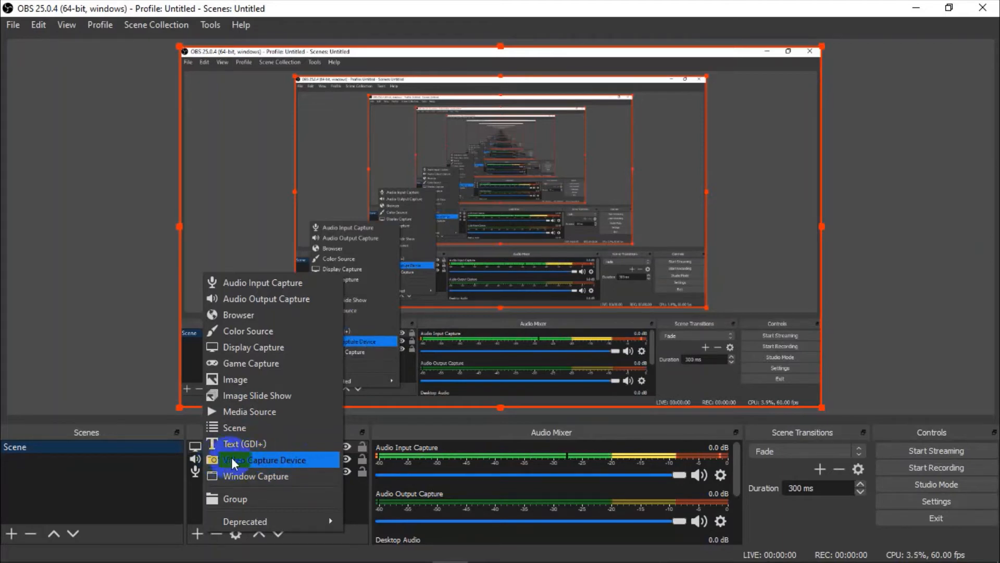
click(223, 460)
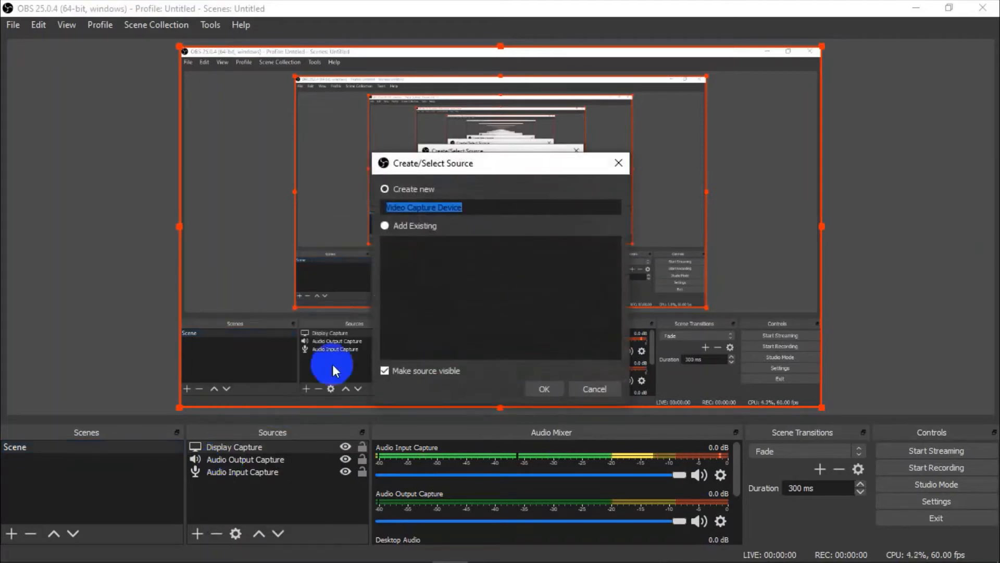
click(537, 386)
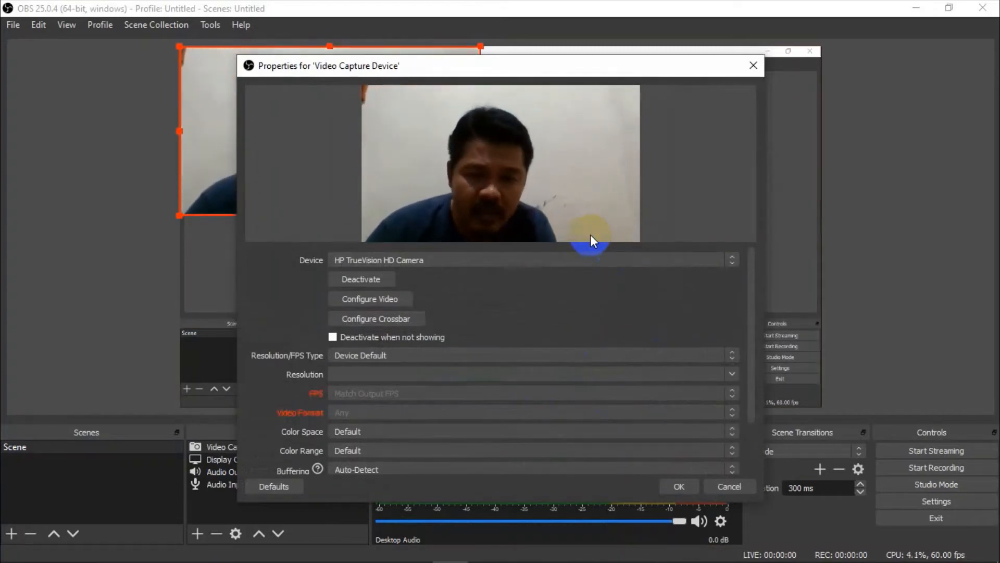
click(686, 486)
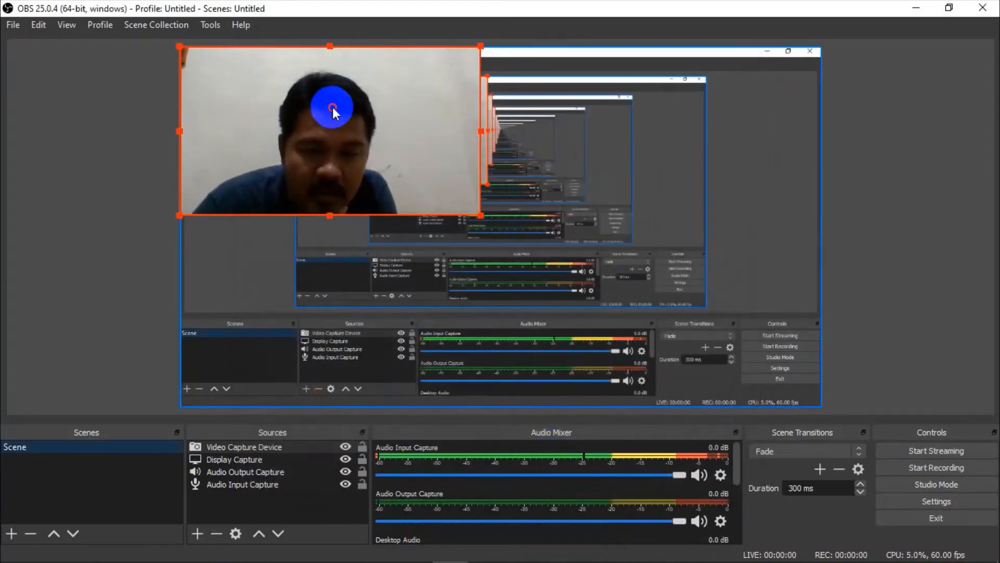
- Move the webcam image to the lower-left corner of the canvas and shrink it to about a fifth of the canvas width
drag(331, 105, 333, 294)
mouse_move(401, 302)
mouse_down()
mouse_move(428, 256)
mouse_move(397, 299)
mouse_up()
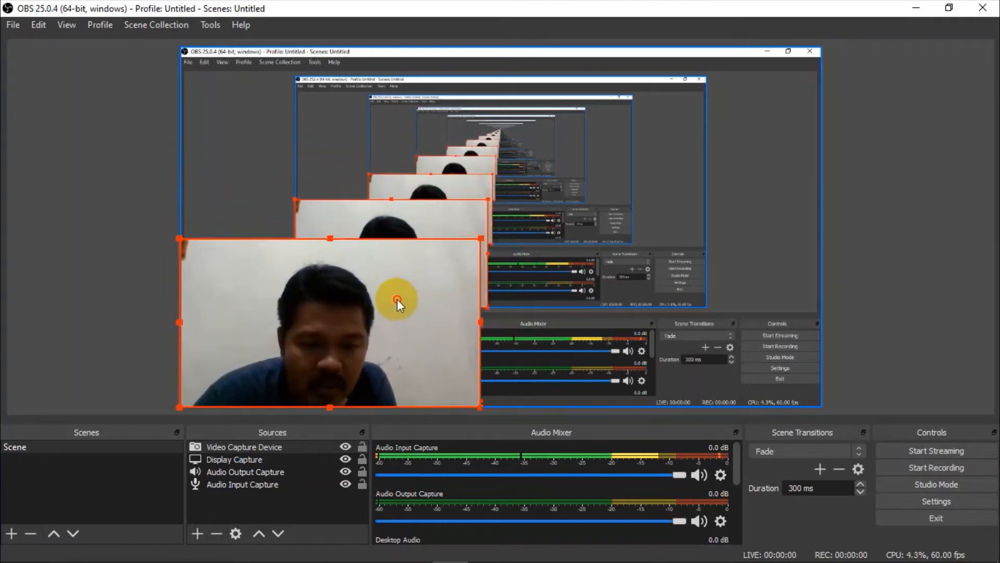
drag(482, 243, 301, 371)
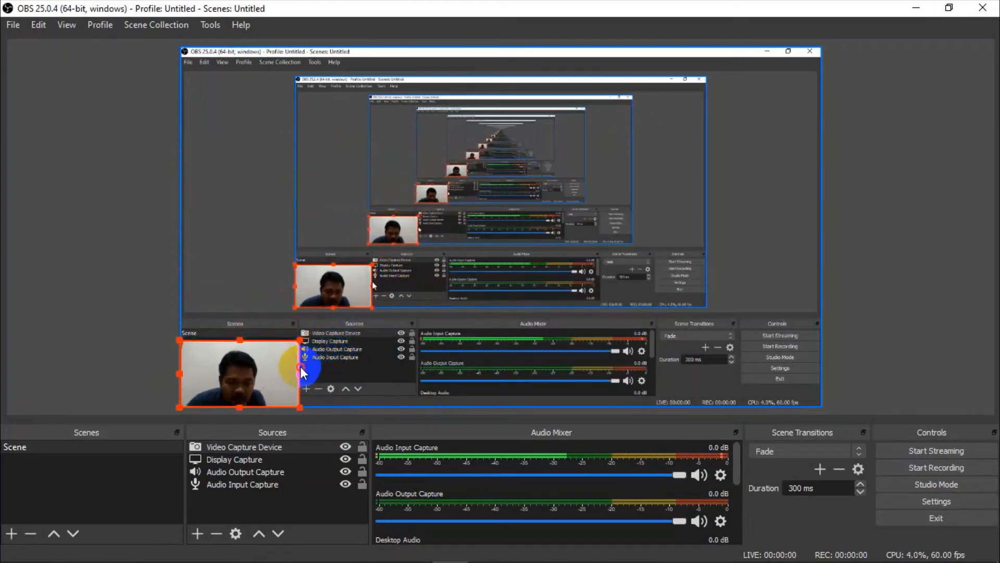
click(245, 497)
click(242, 495)
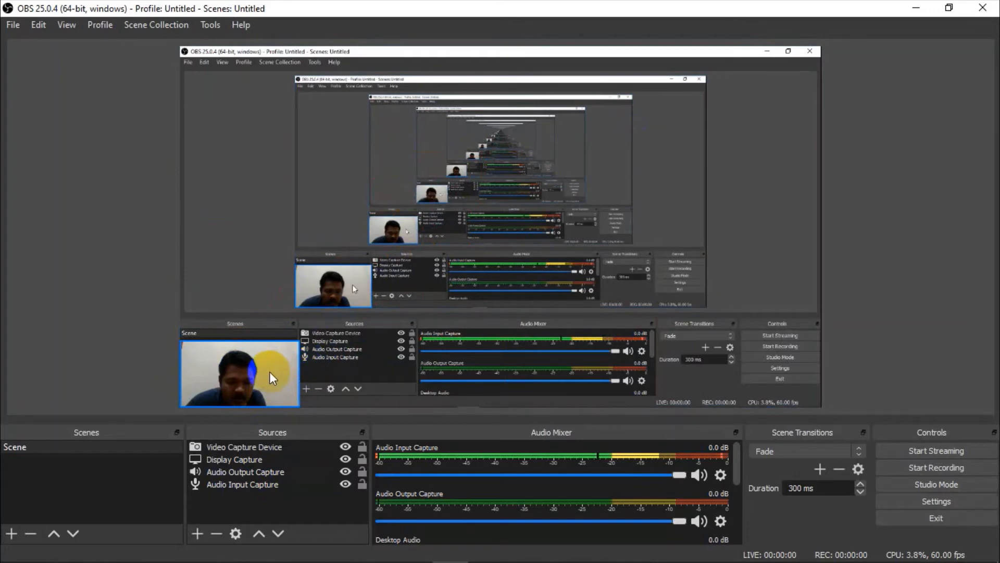
- Review the Video Capture Device, Display Capture, Audio Output Capture and Audio Input Capture sources one by one
click(219, 448)
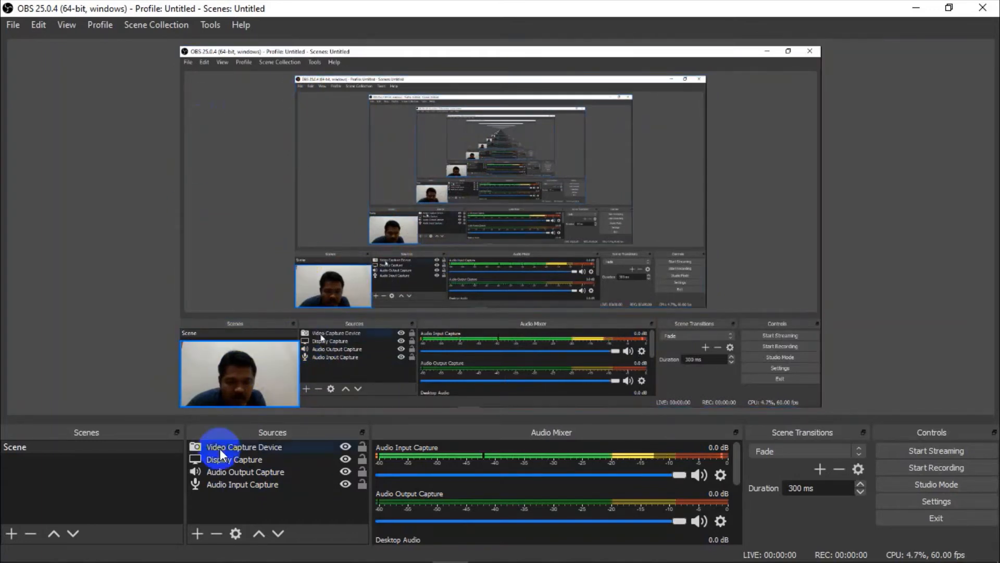
click(217, 458)
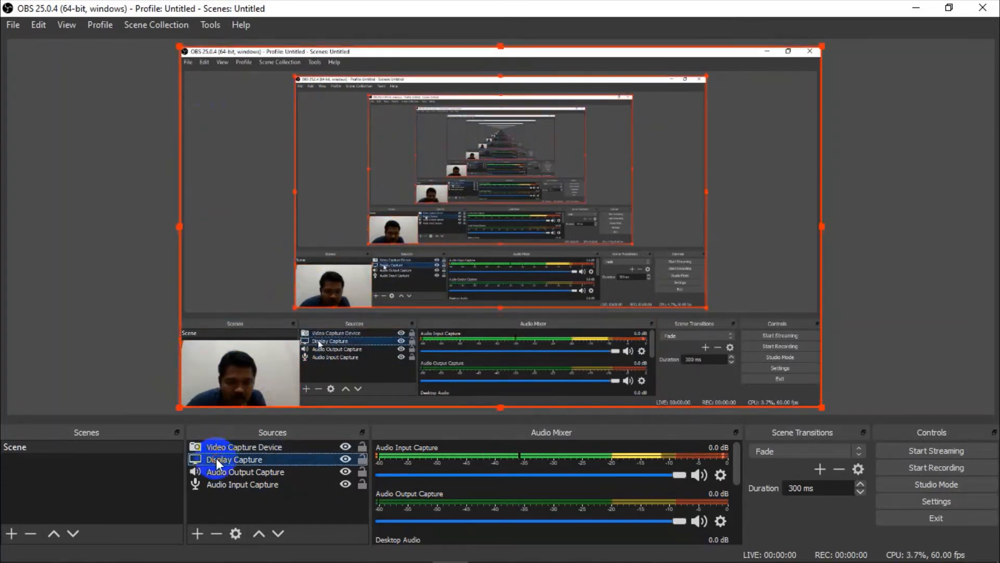
click(215, 472)
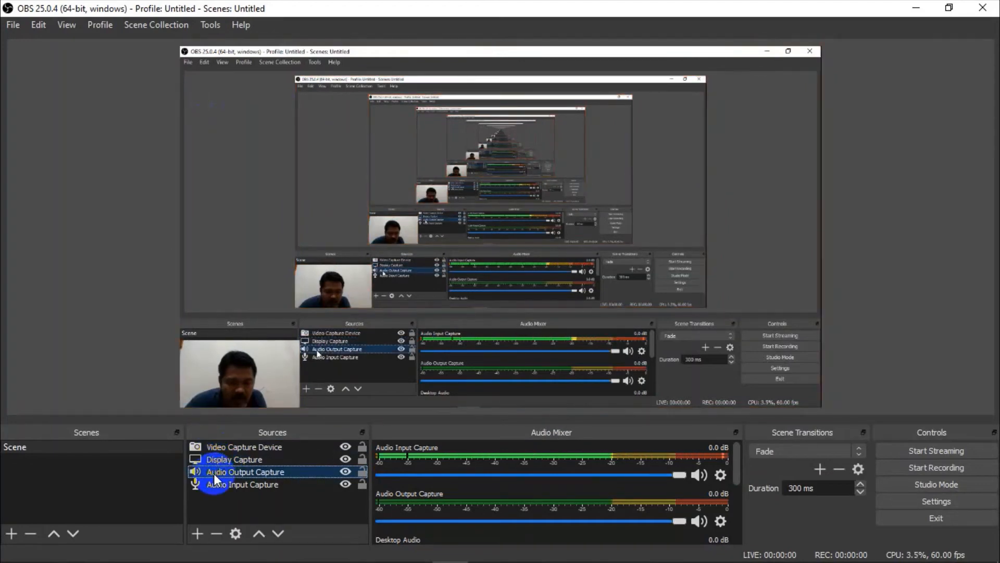
click(207, 480)
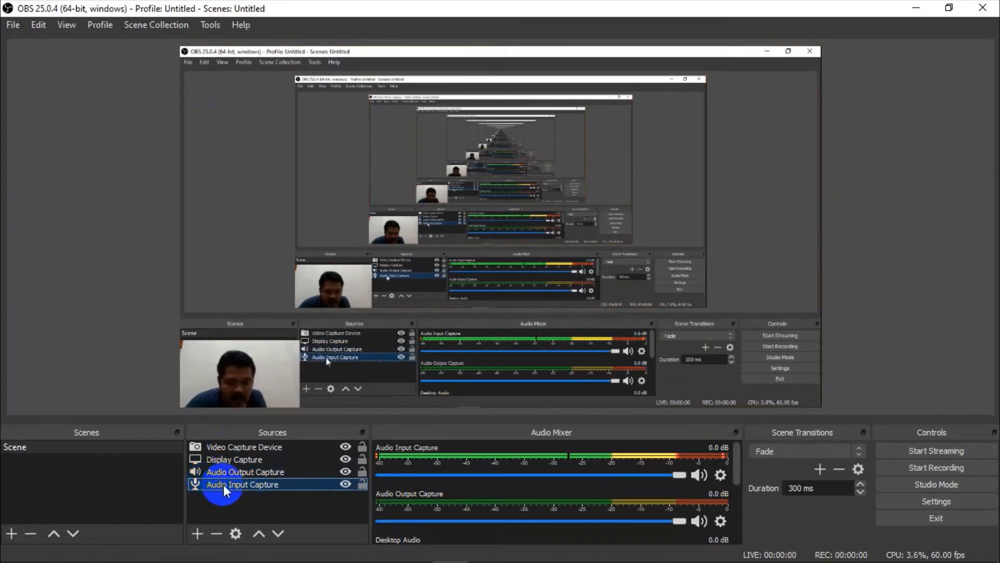
click(259, 386)
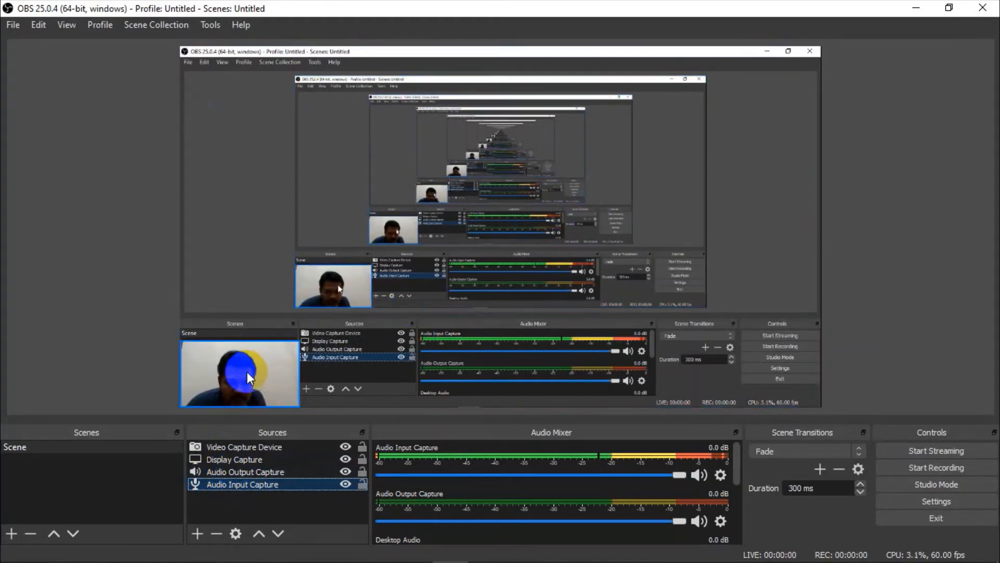
- Remove the Video Capture Device source from the scene and confirm its removal
click(218, 449)
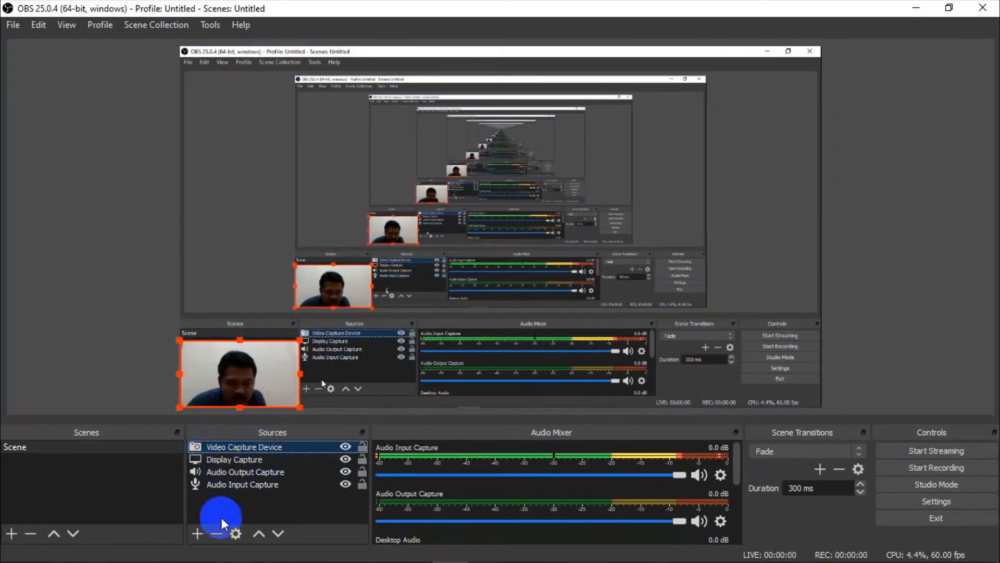
click(216, 533)
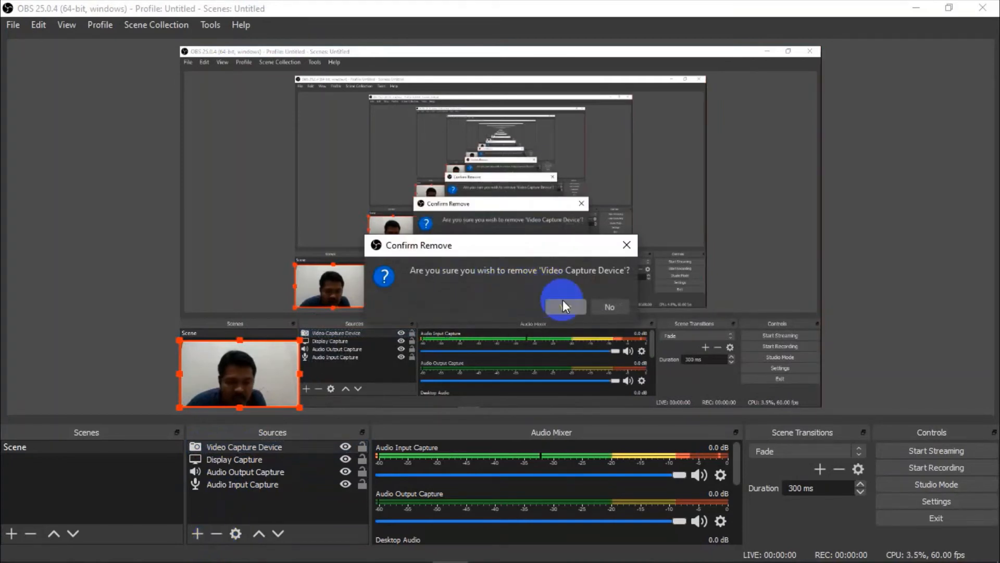
click(563, 302)
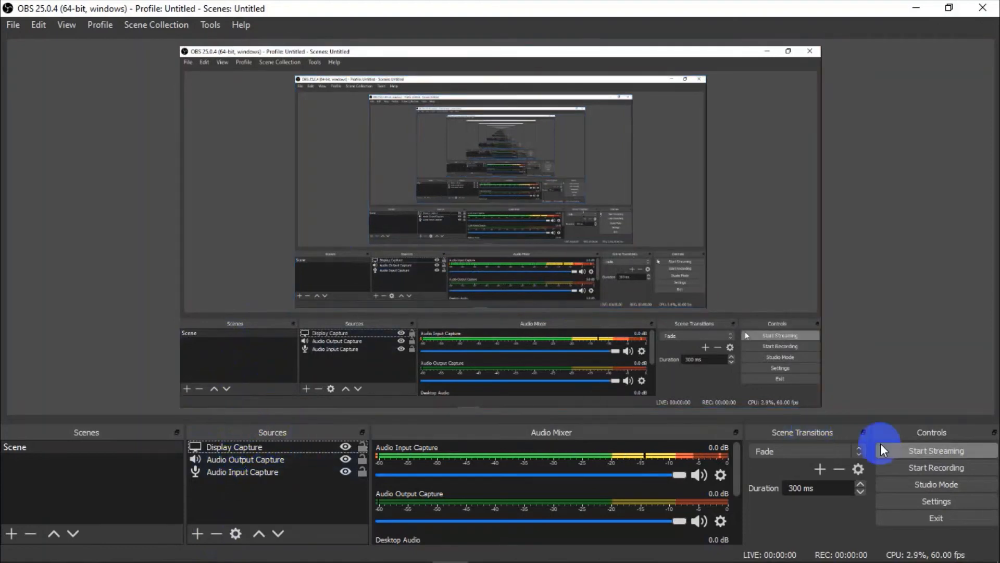
- Record a short test clip of the display and stop the recording
click(934, 467)
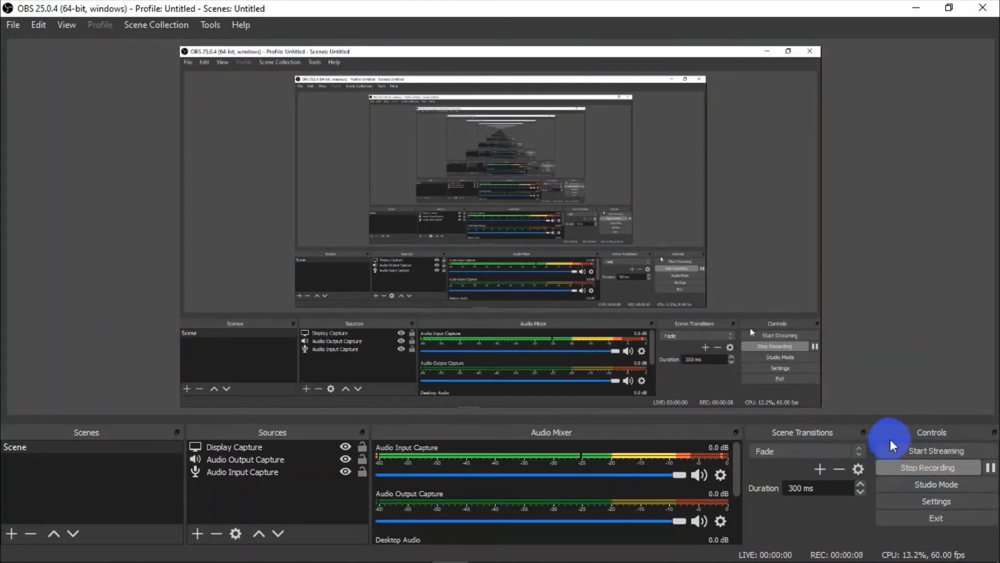
click(906, 469)
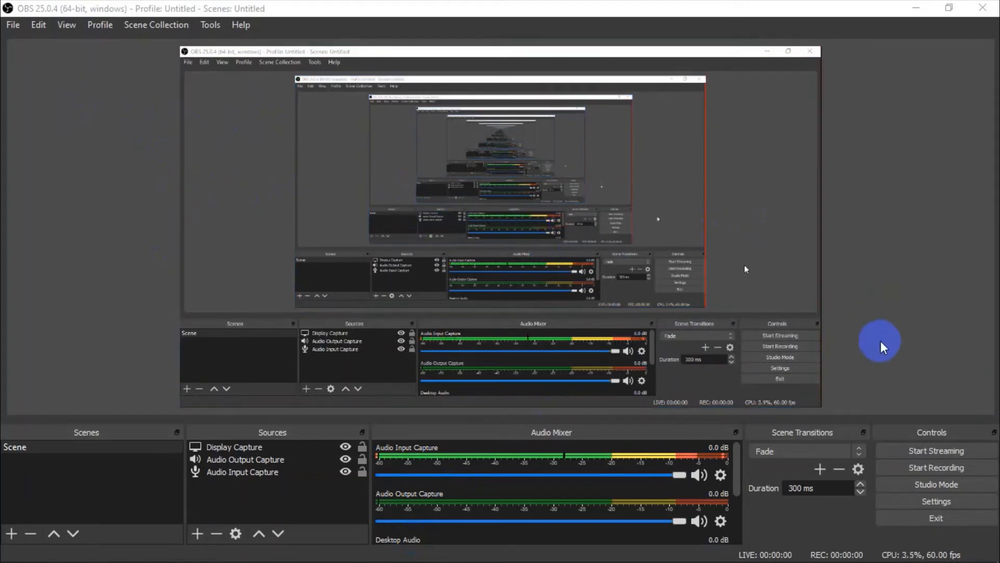
- Open the output settings and browse to the MULTIMEDIA (F:) drive for the recording path
click(909, 497)
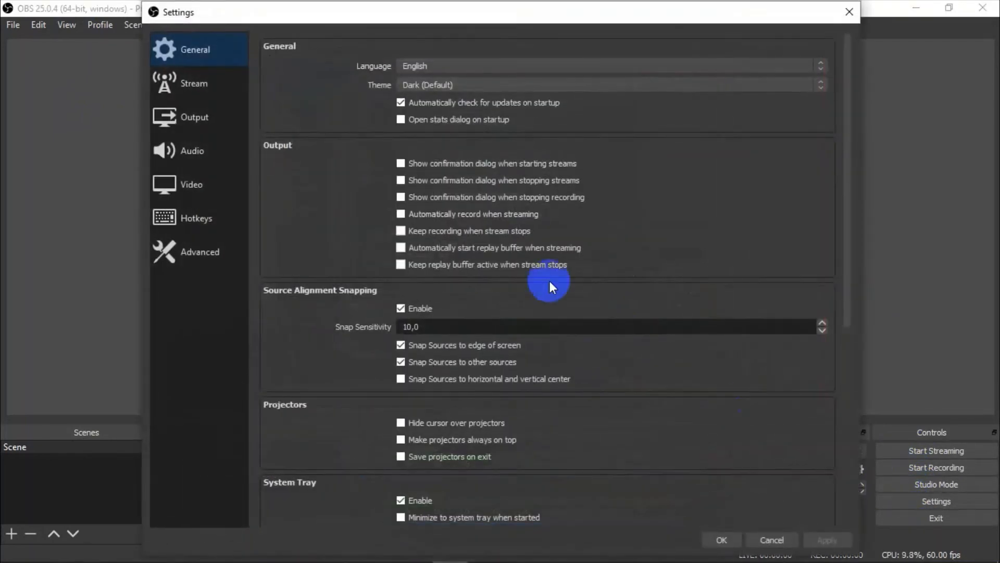
click(187, 120)
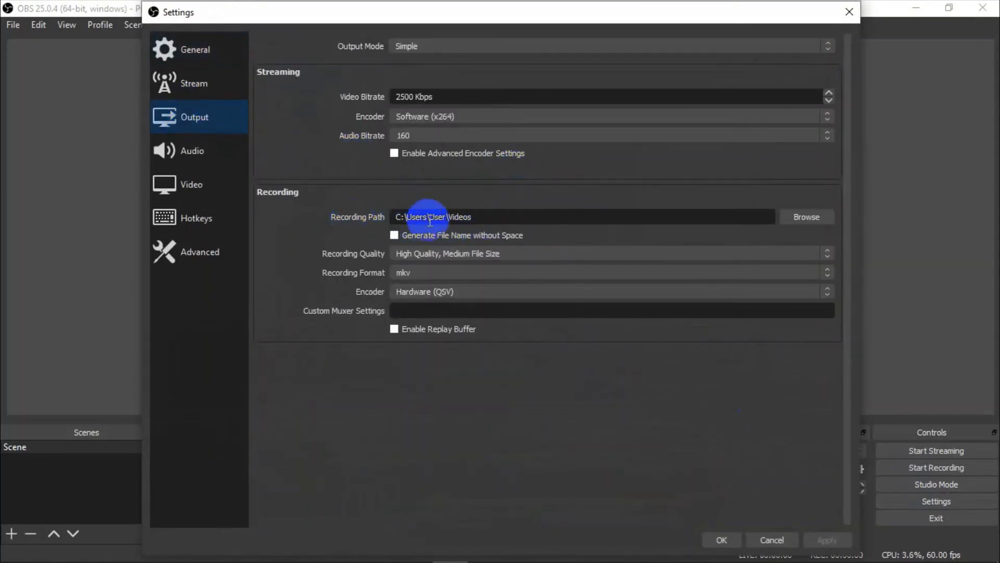
click(479, 217)
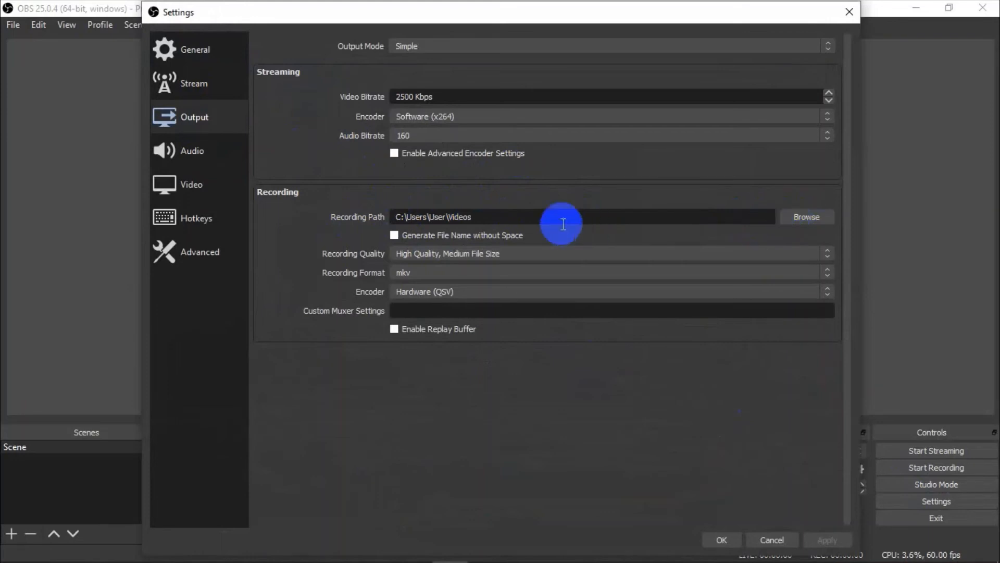
click(795, 217)
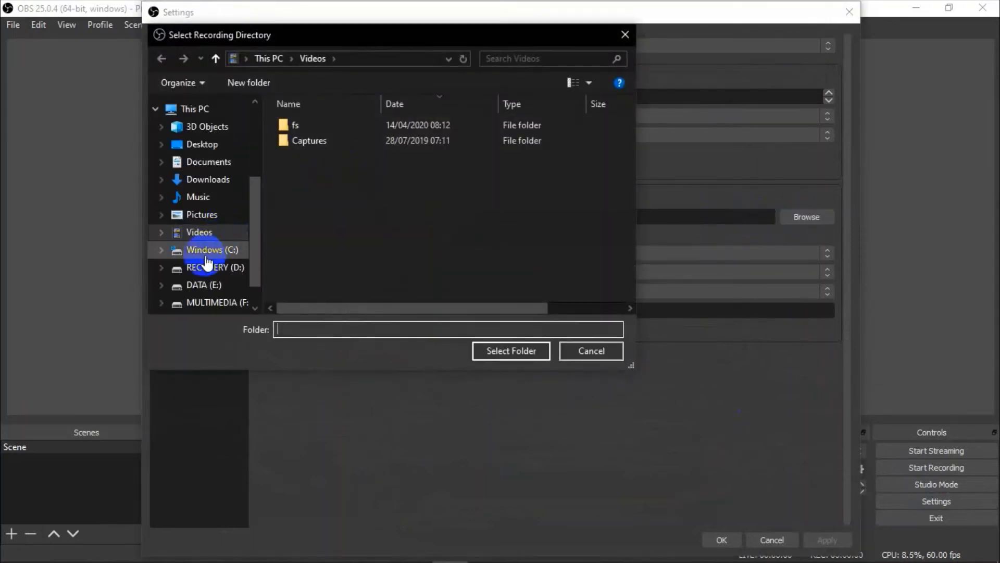
drag(250, 265, 250, 300)
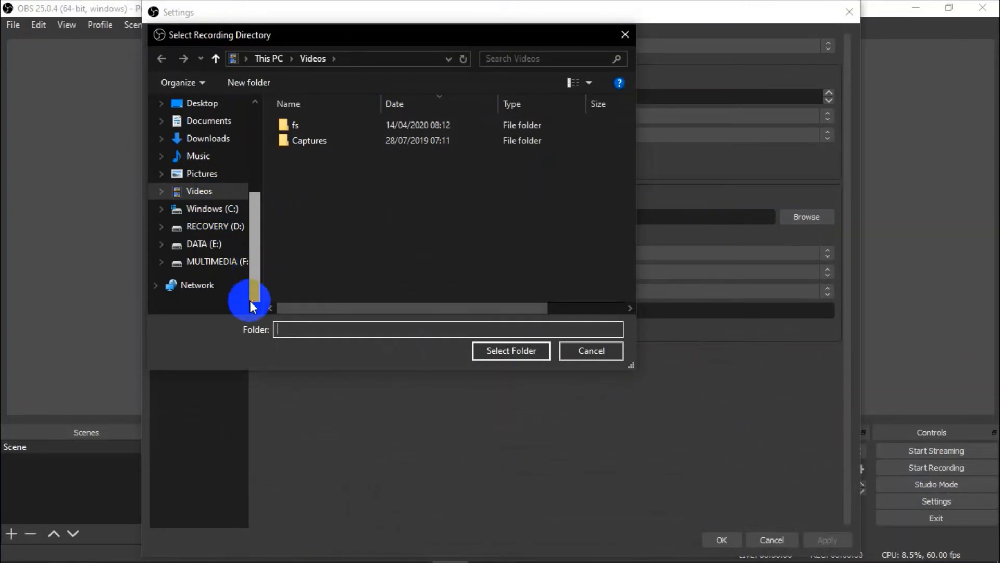
click(204, 262)
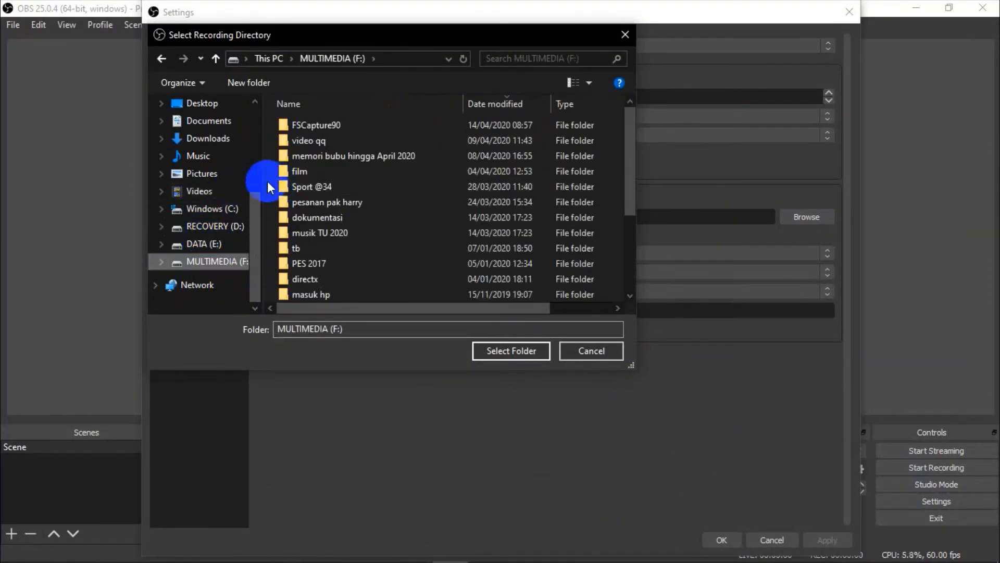
- Create a new folder named "video obs" on the MULTIMEDIA (F:) drive and select it
right_click(267, 180)
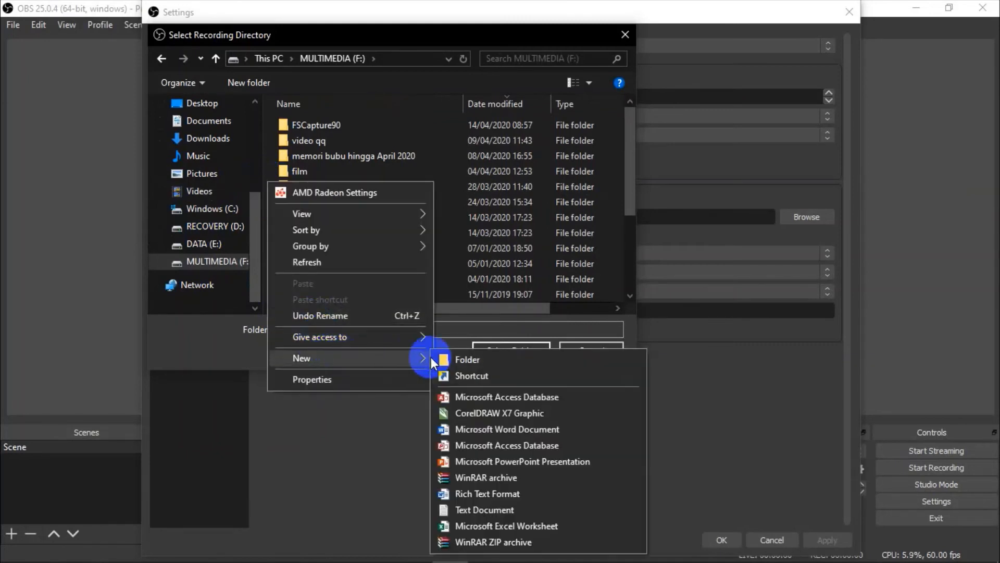
click(451, 357)
text(v)
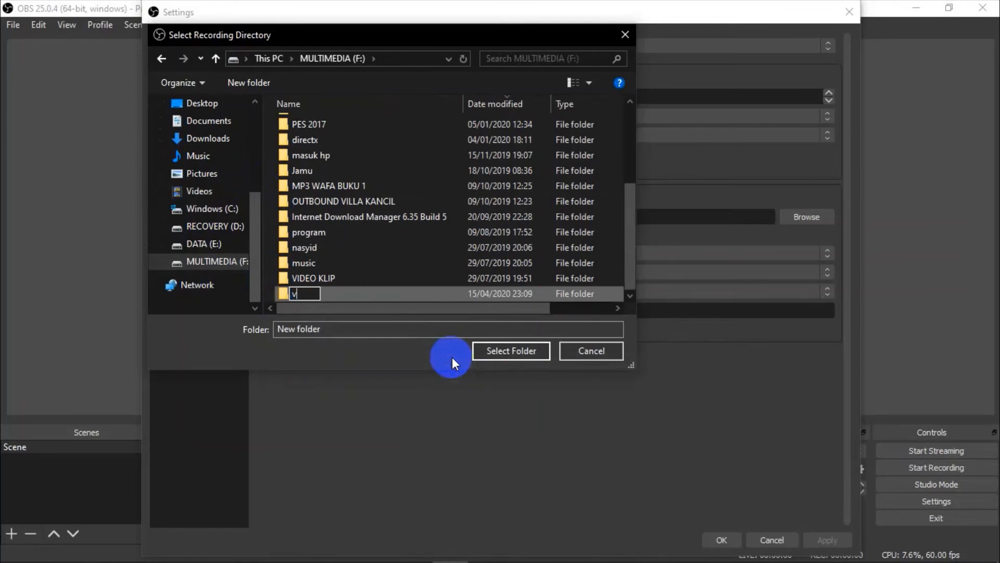
text(ideo obs)
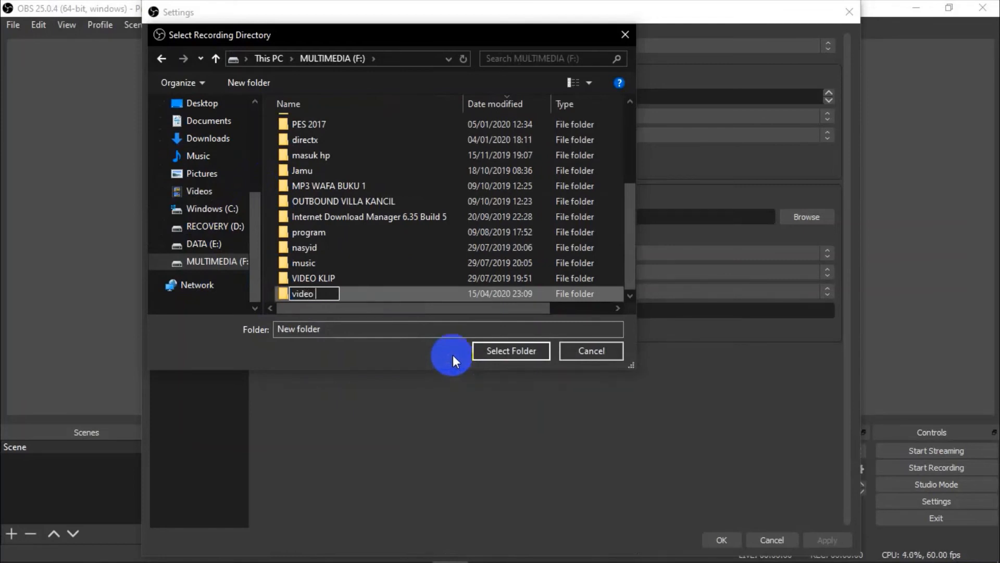
click(308, 285)
click(349, 295)
- Use the "video obs" folder as the recording path, apply the settings and close them
click(495, 354)
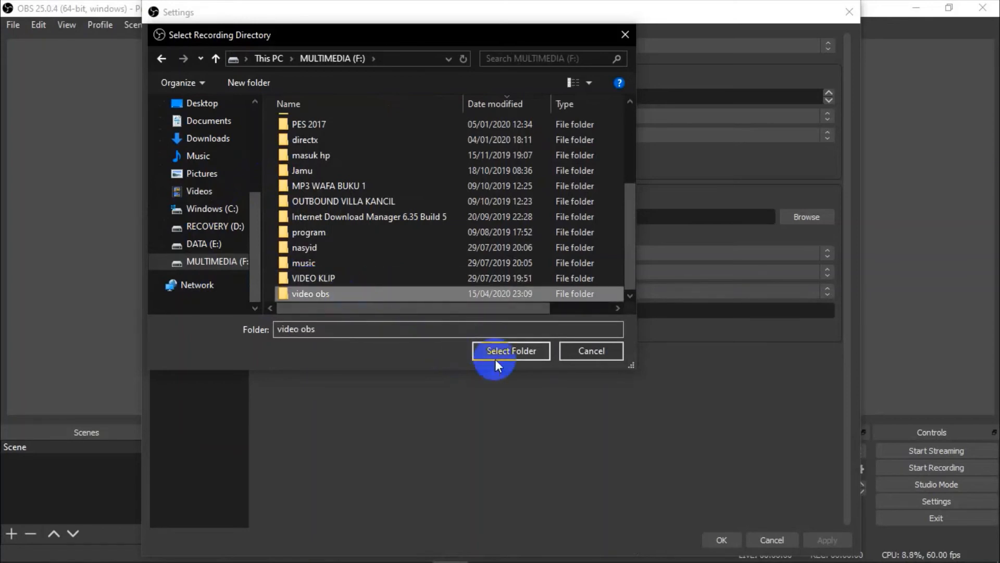
click(501, 348)
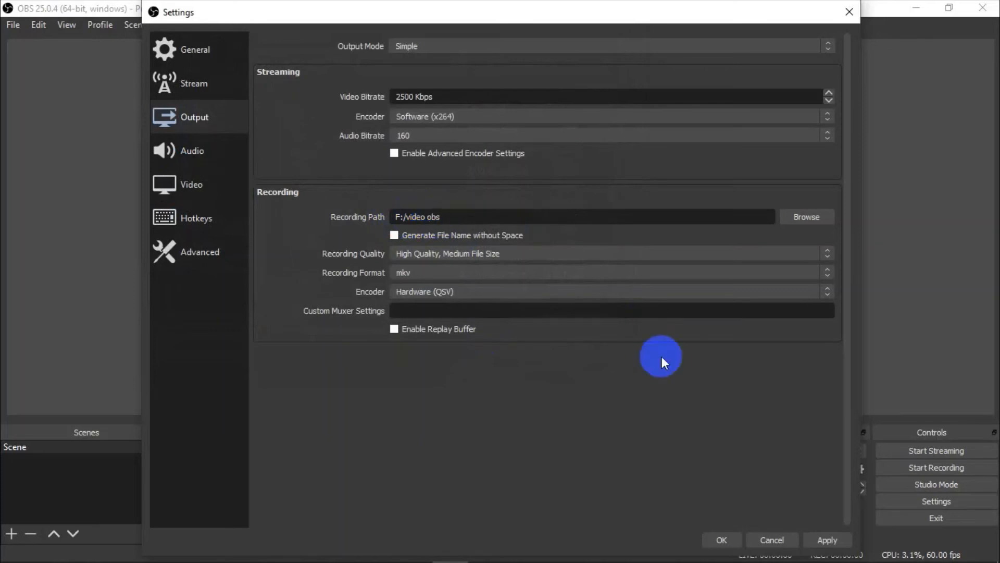
click(833, 543)
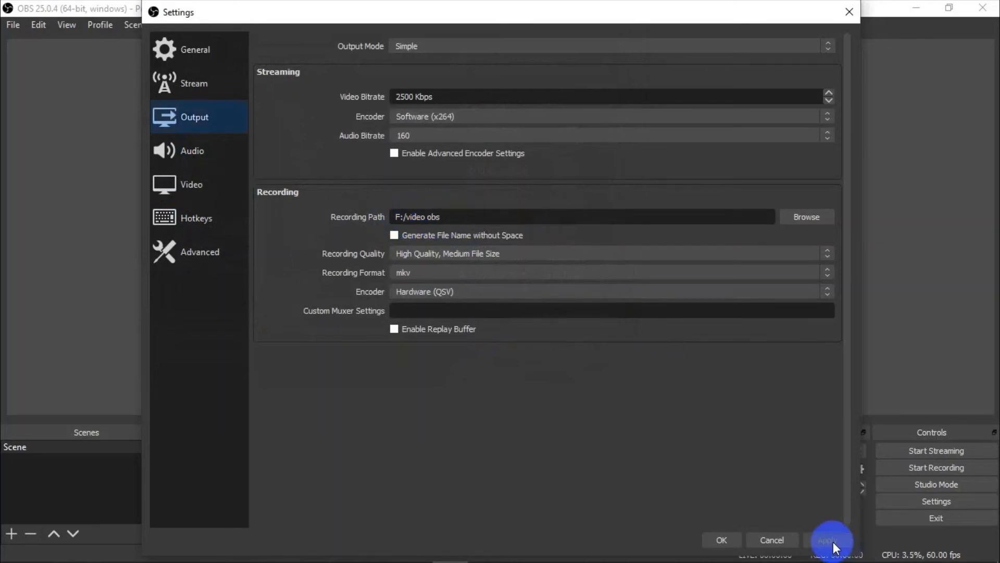
click(725, 537)
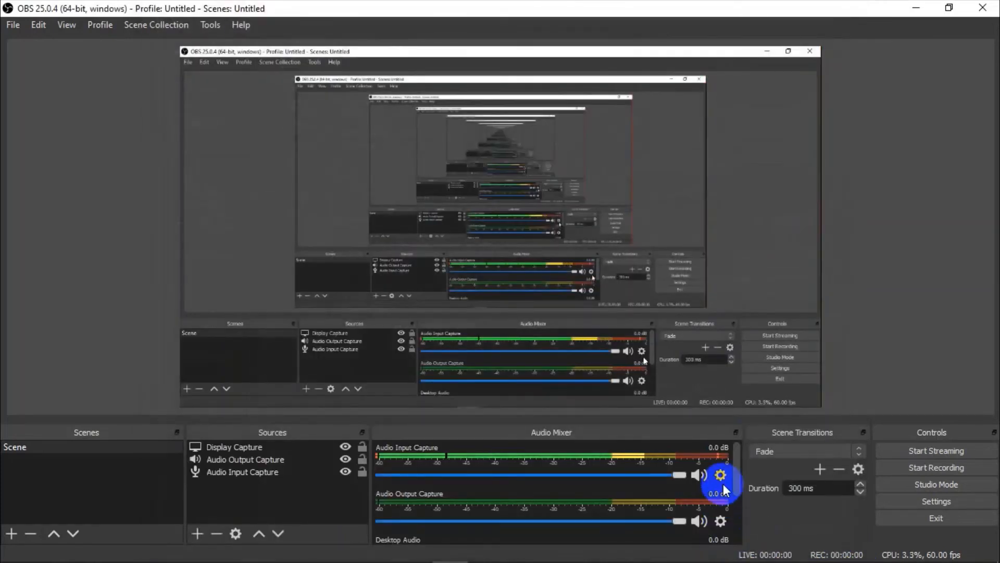
- Record a short clip while minimizing OBS to show the desktop, restore its window and stop the recording
click(913, 464)
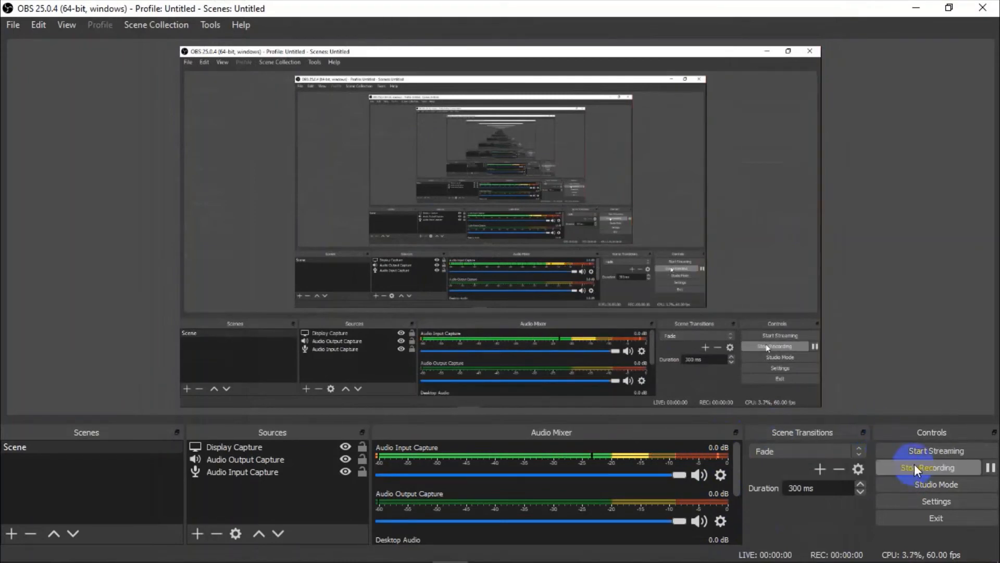
click(915, 9)
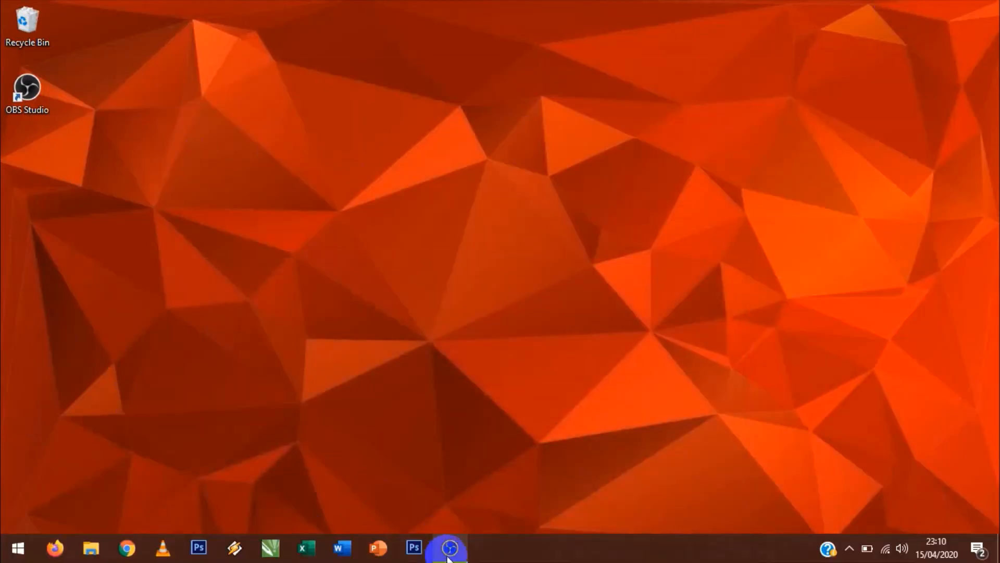
click(448, 556)
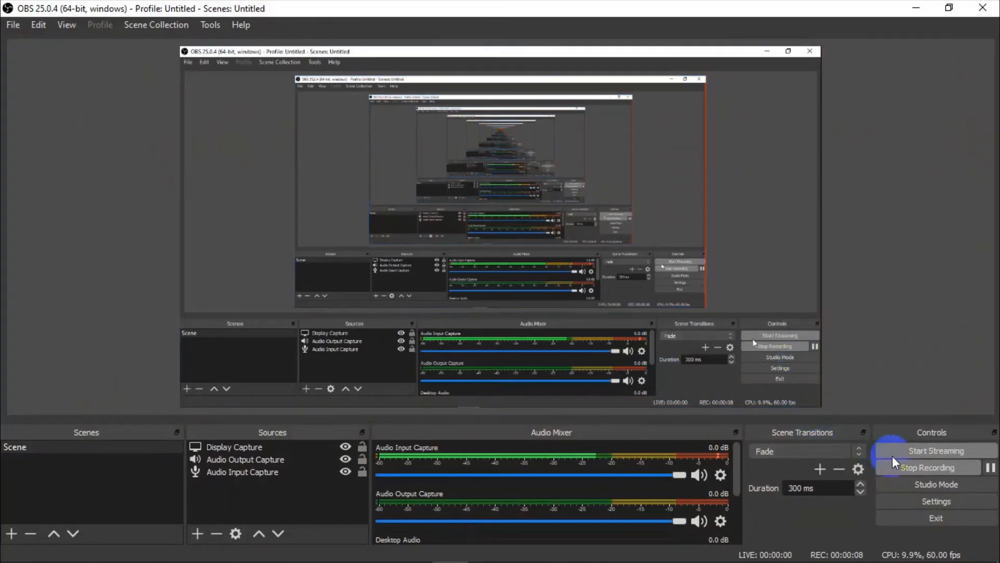
click(941, 466)
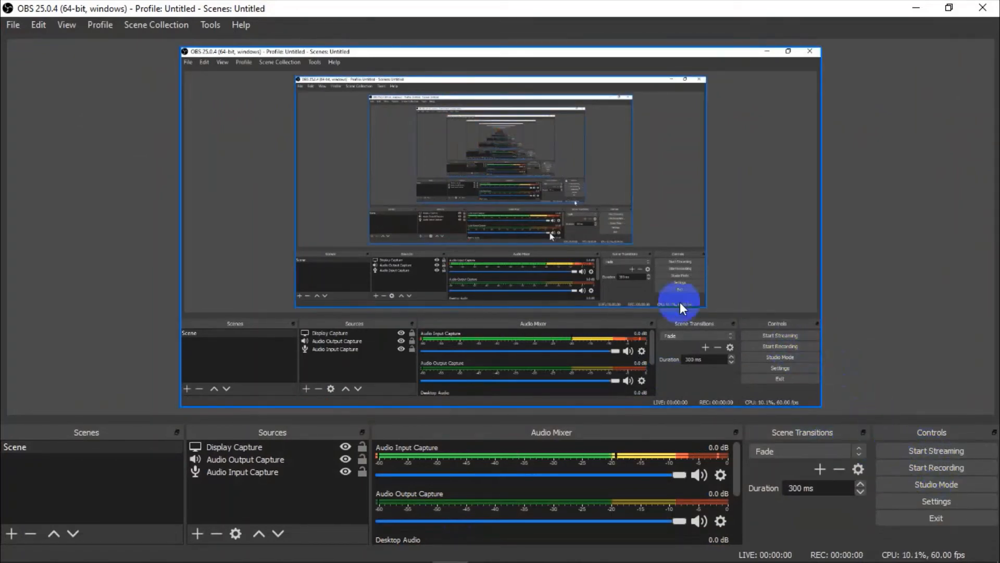
mouse_move(166, 560)
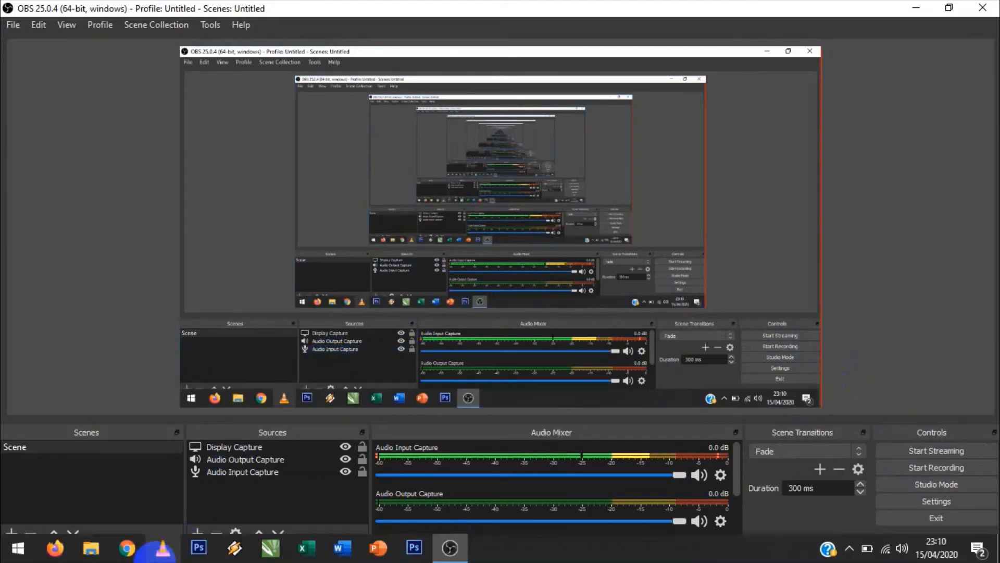
- Open the "video obs" folder on the MULTIMEDIA (F:) drive in File Explorer and check the recorded clip's file type
click(90, 547)
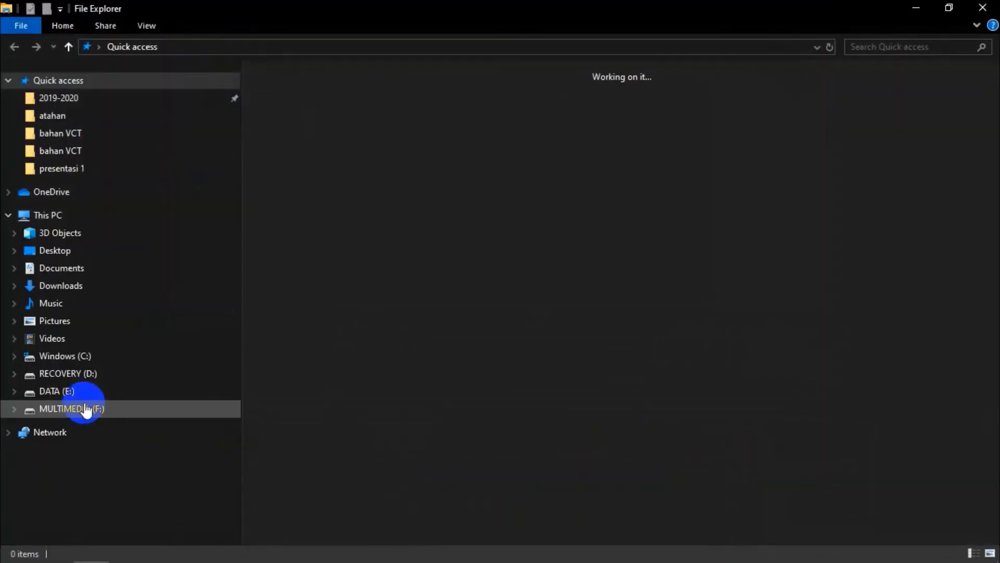
click(78, 408)
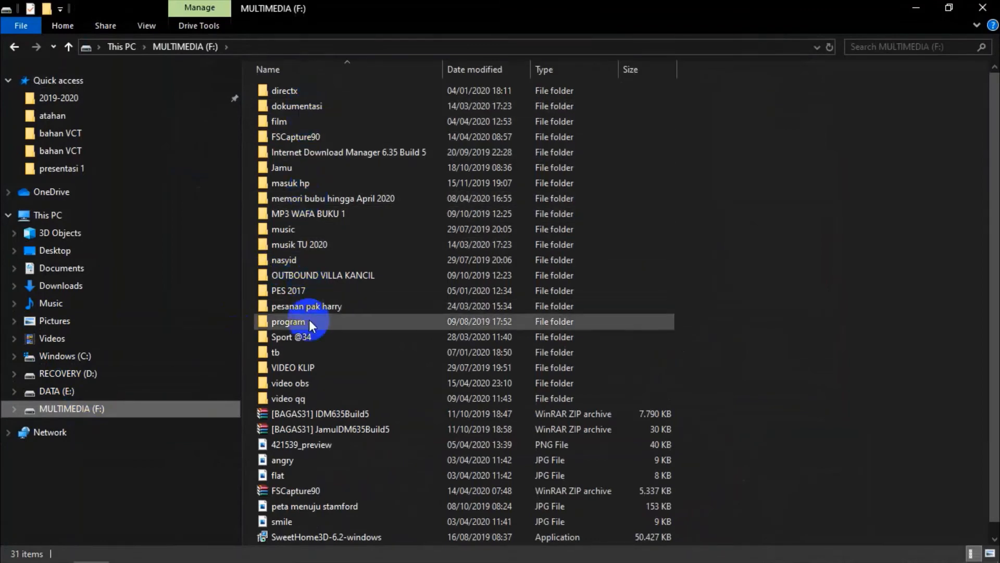
double_click(296, 384)
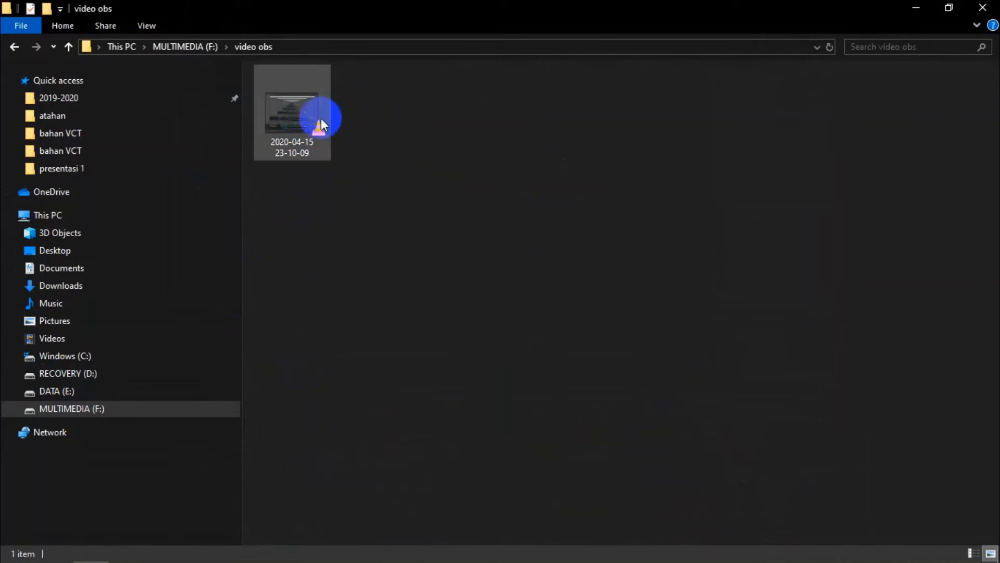
mouse_move(321, 118)
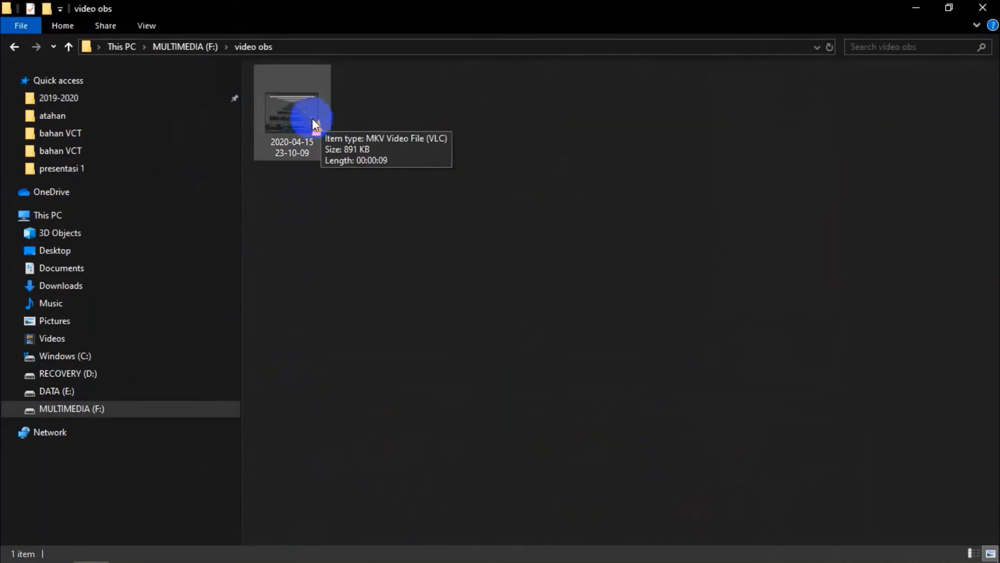
mouse_move(883, 560)
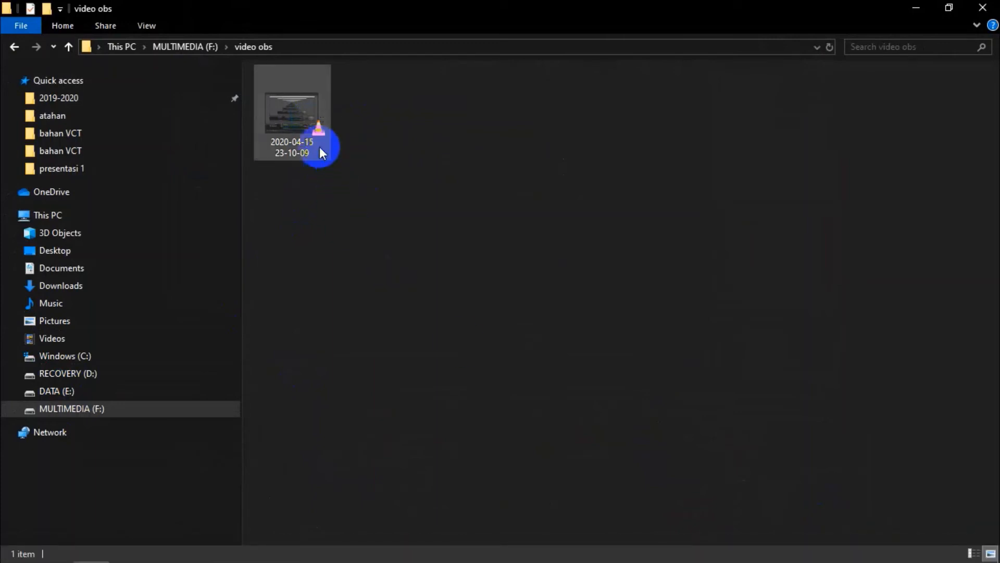
mouse_move(320, 148)
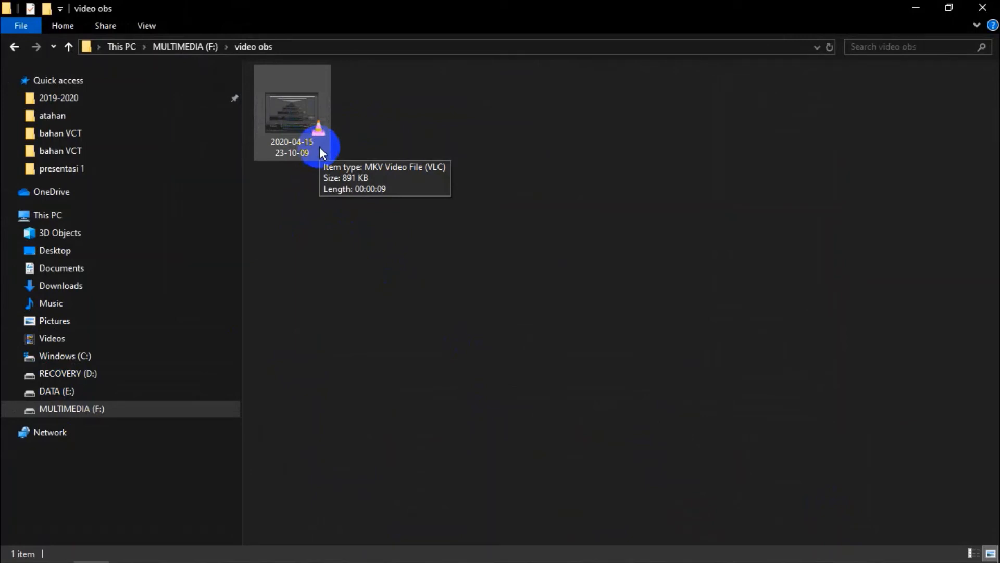
- Display the contents of the "video obs" folder in the Details view
right_click(373, 121)
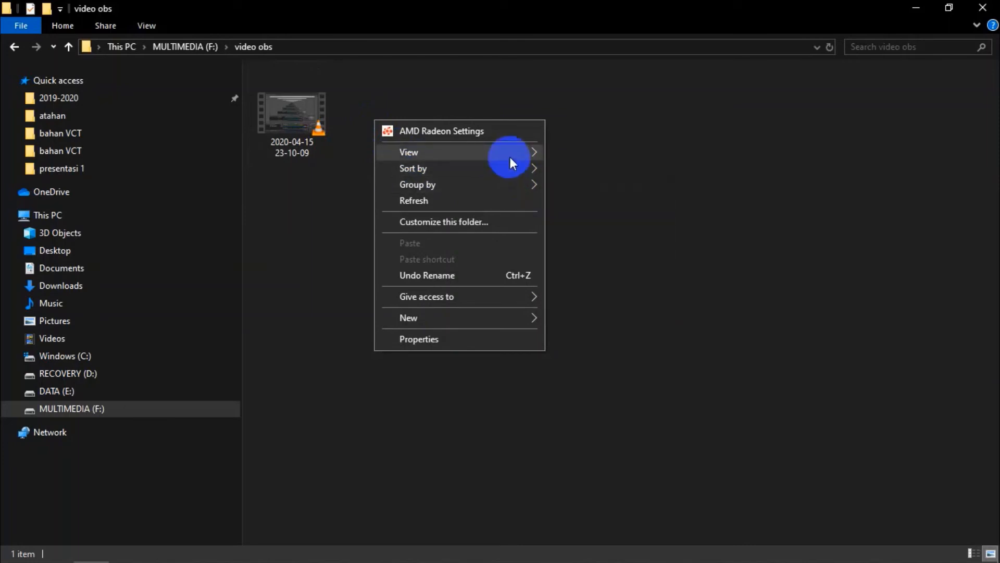
mouse_move(511, 156)
click(593, 232)
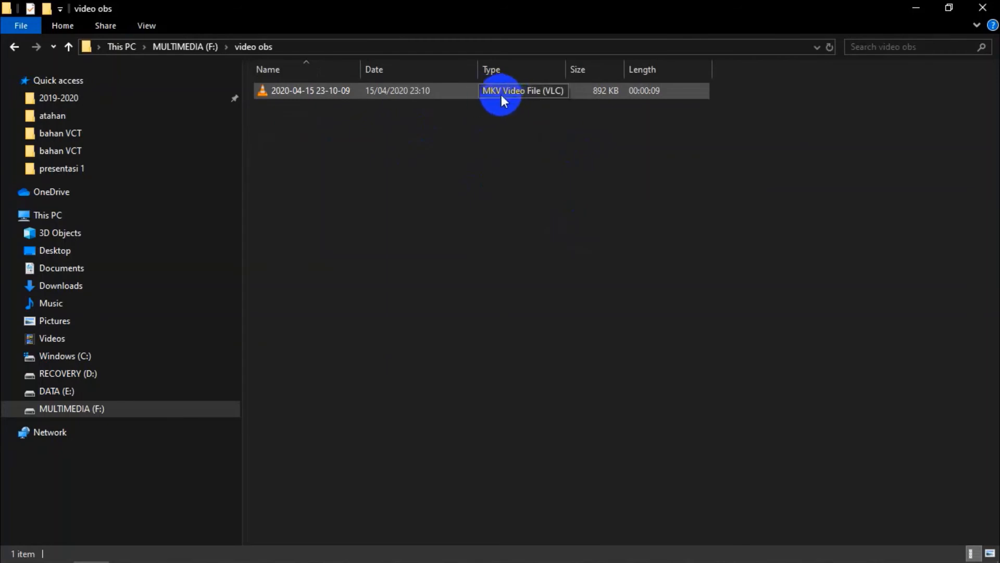
- Switch back to OBS Studio and open the output settings
mouse_move(484, 552)
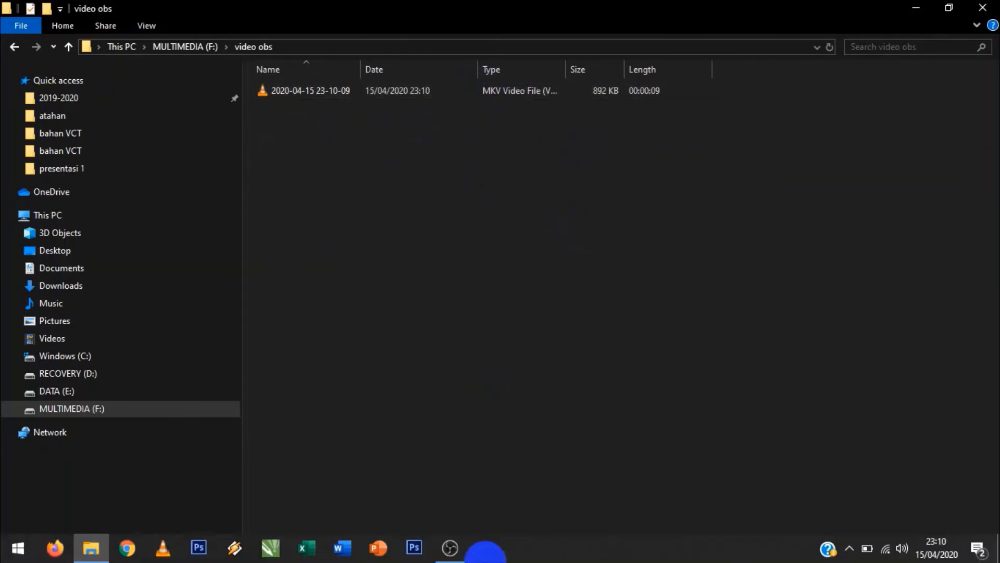
click(451, 547)
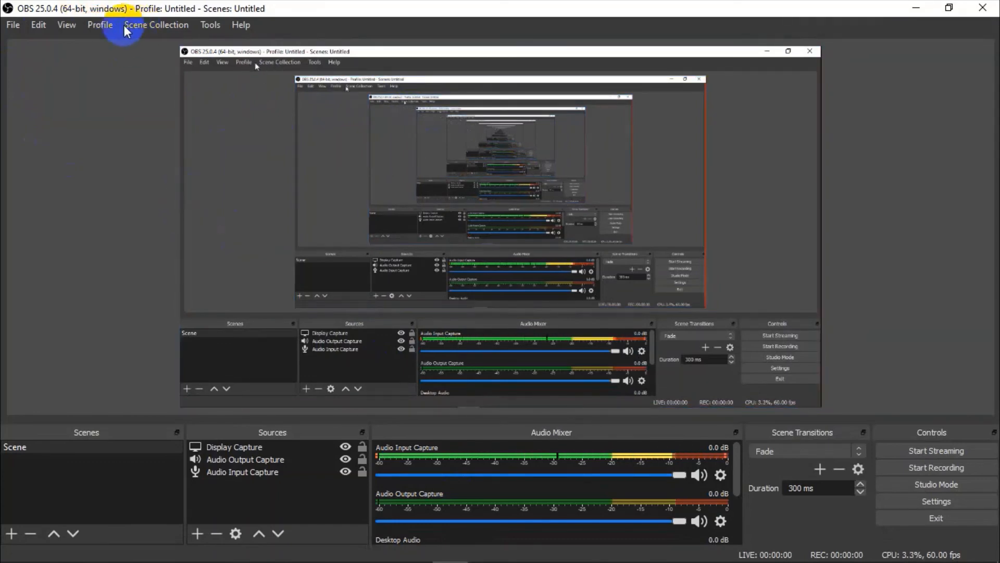
click(204, 27)
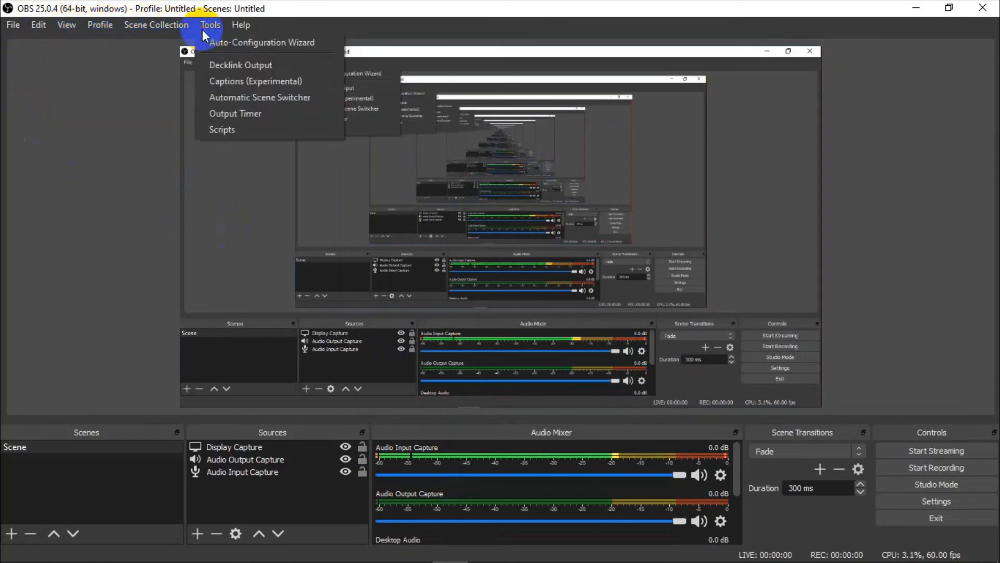
click(69, 218)
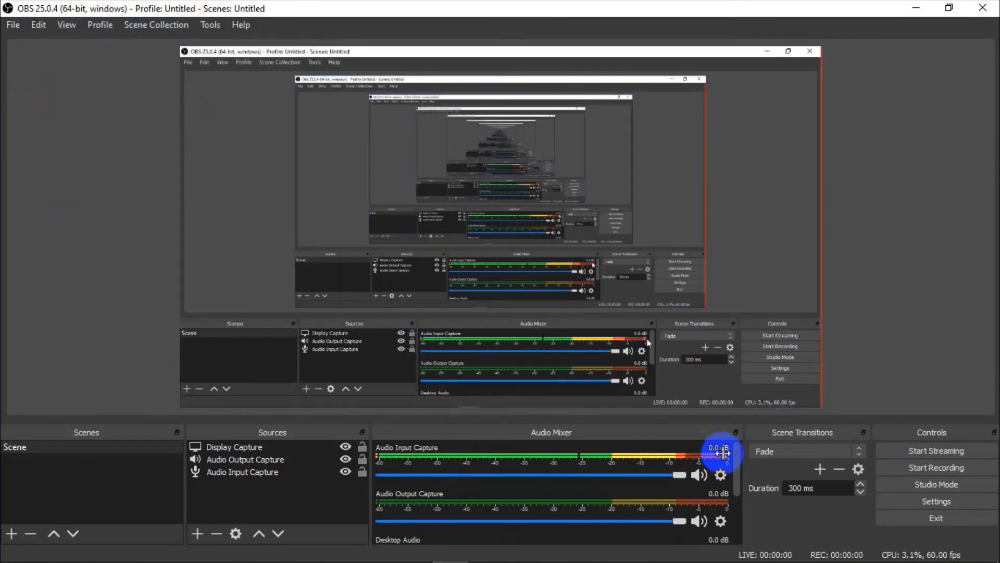
click(896, 498)
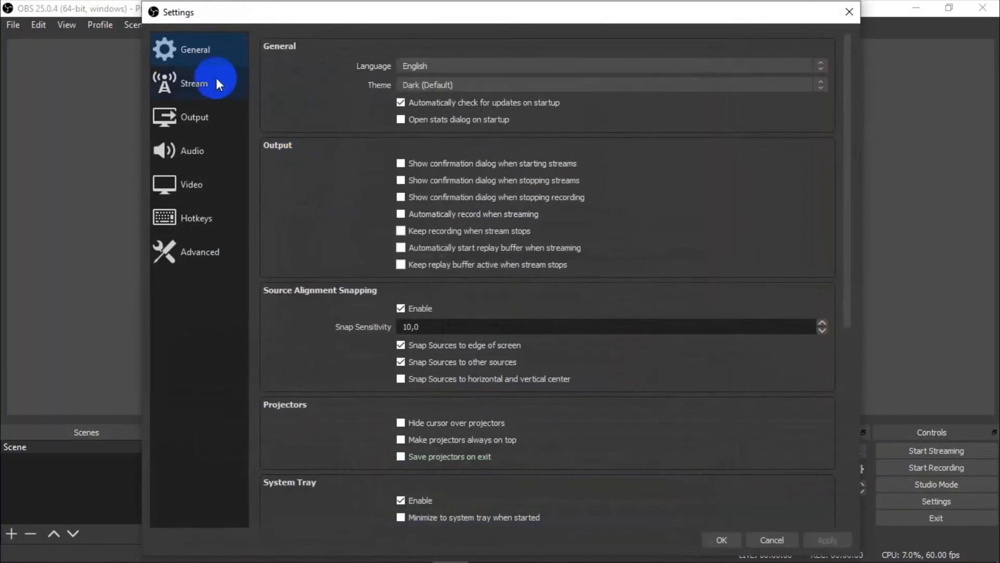
click(180, 111)
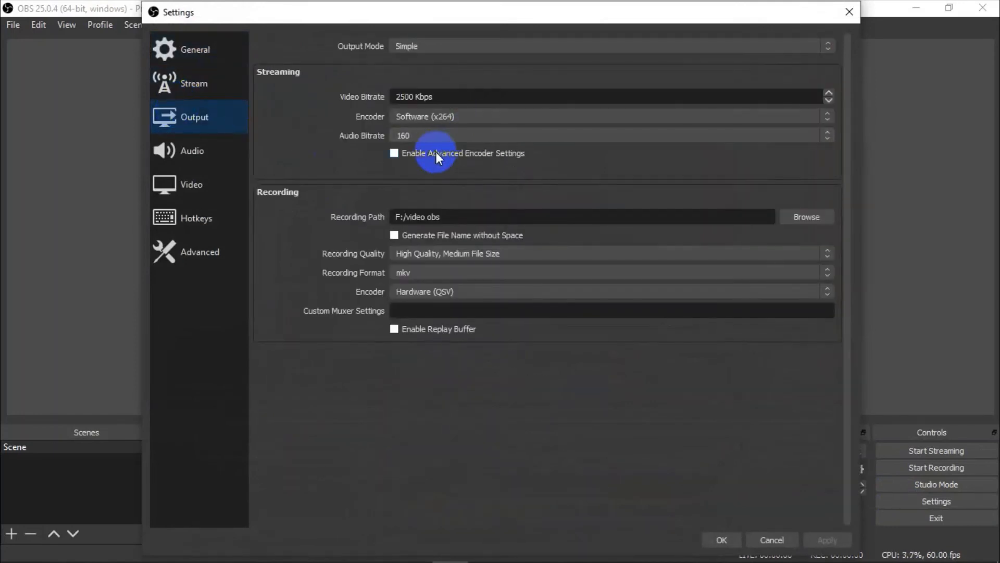
- Examine the available recording formats and close the settings without changing anything
click(431, 273)
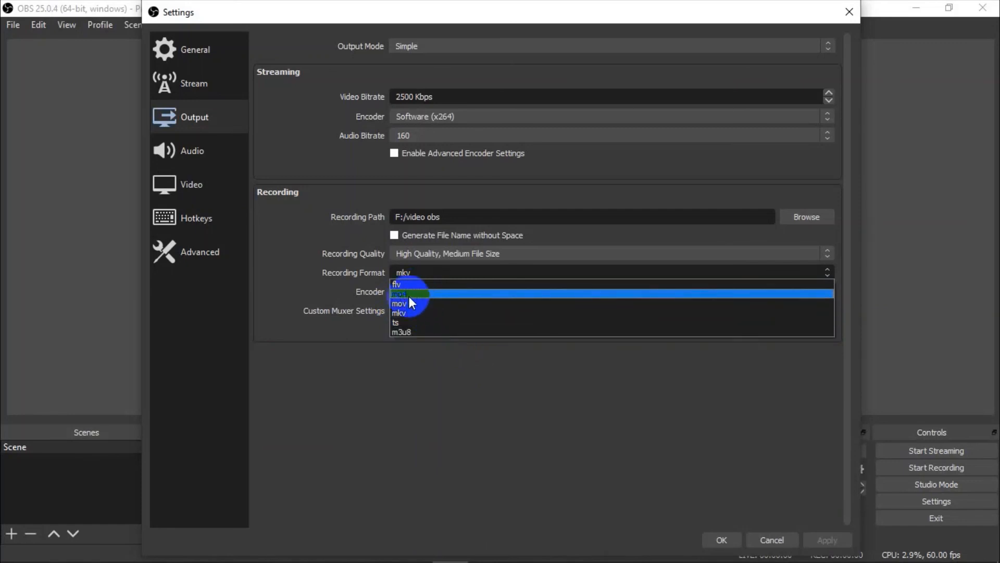
click(424, 358)
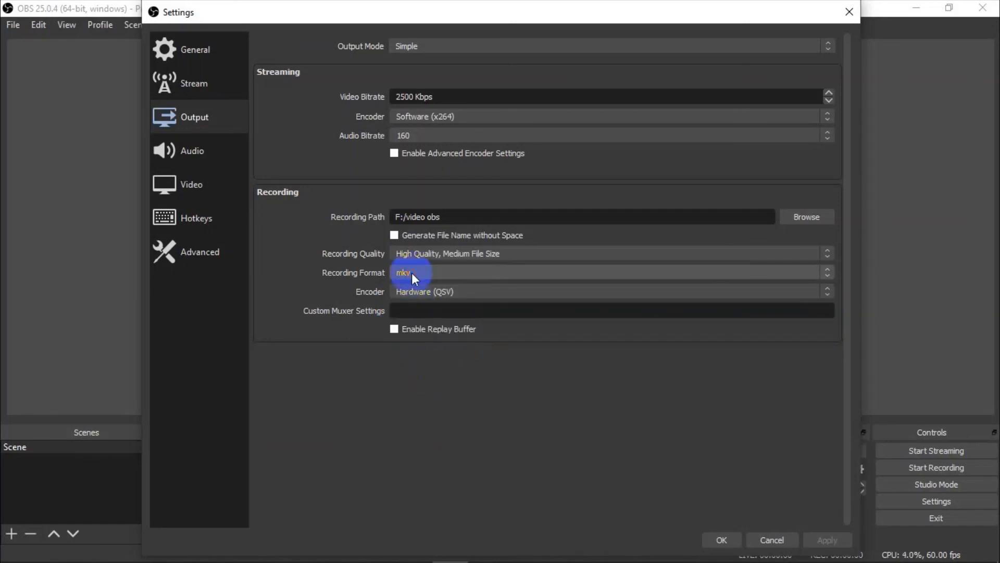
click(412, 273)
click(468, 382)
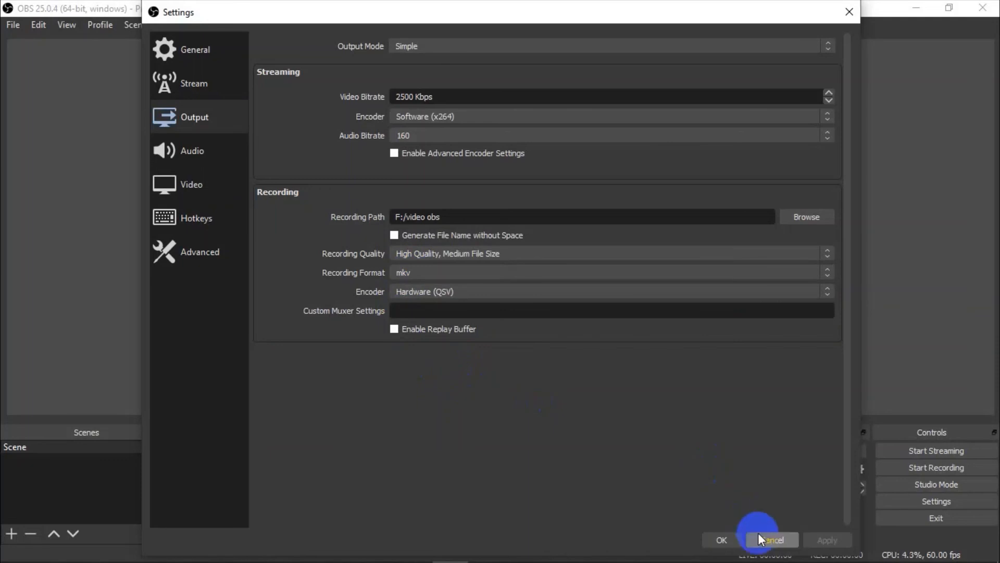
click(407, 273)
click(466, 357)
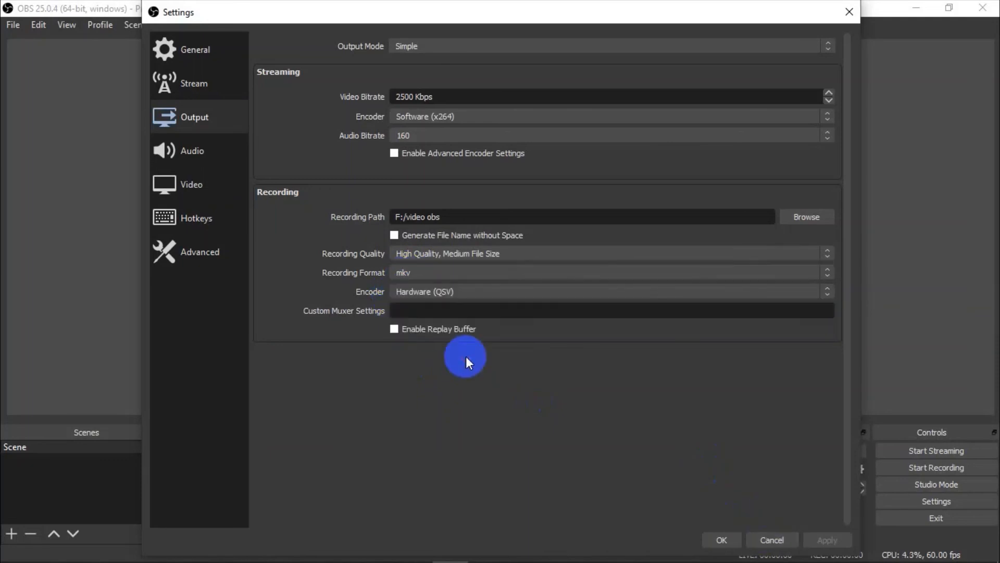
click(773, 540)
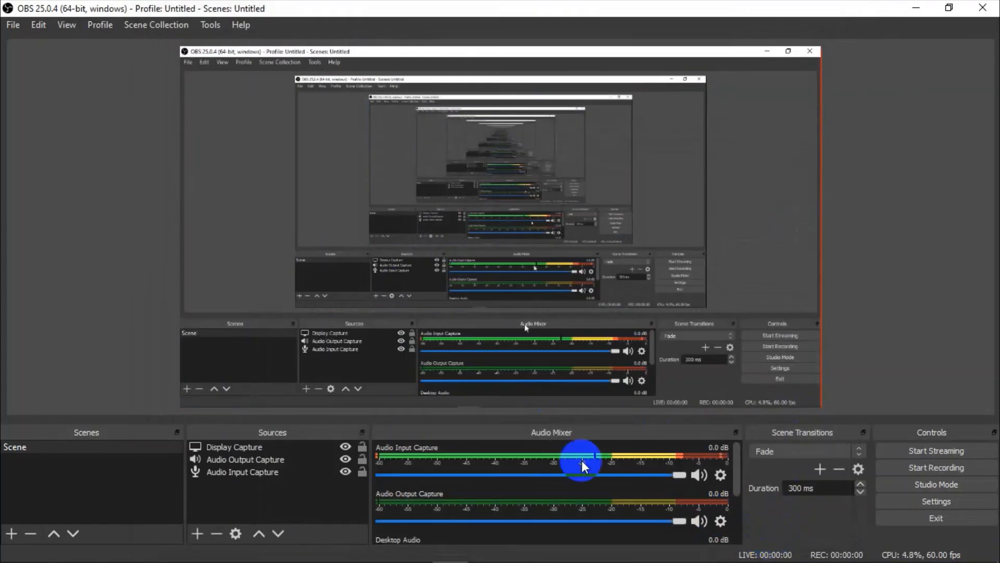
click(15, 26)
click(16, 25)
click(16, 25)
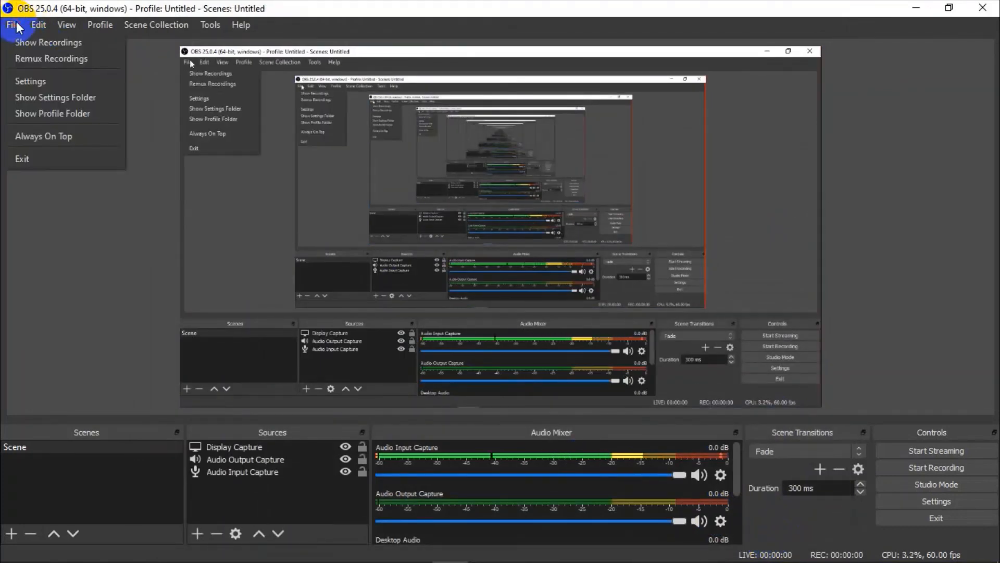
click(53, 63)
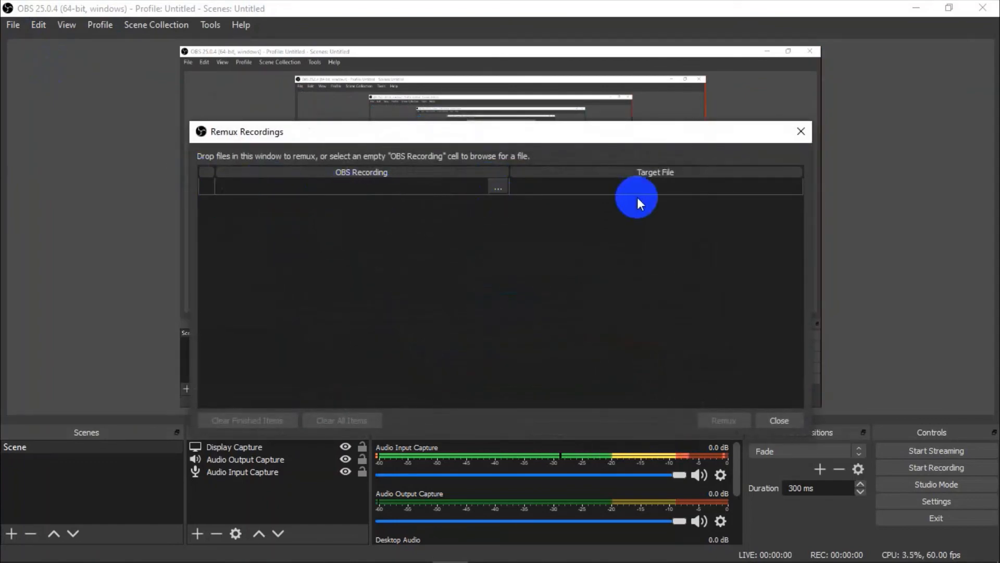
click(508, 187)
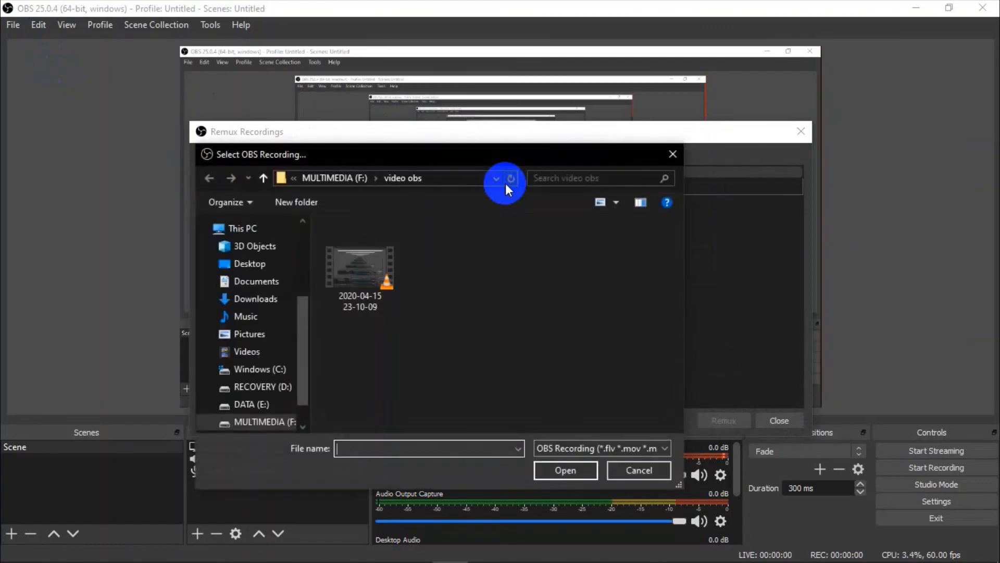
click(379, 284)
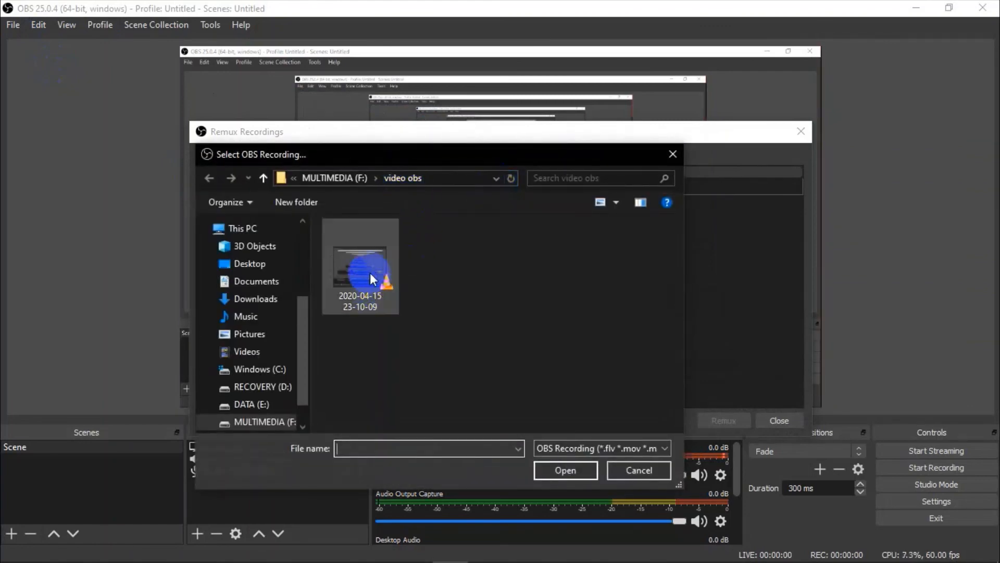
click(376, 294)
click(558, 470)
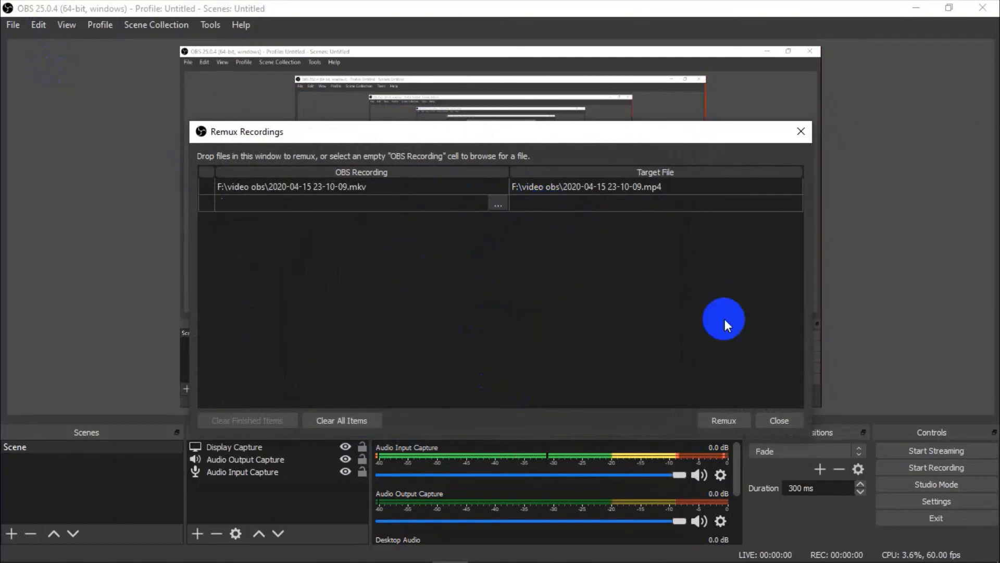
click(722, 420)
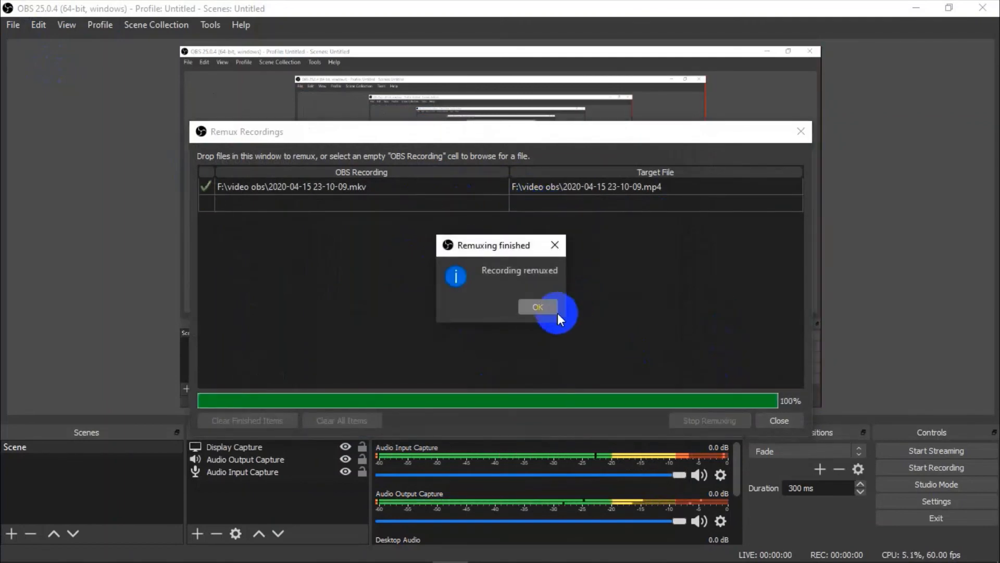
click(542, 305)
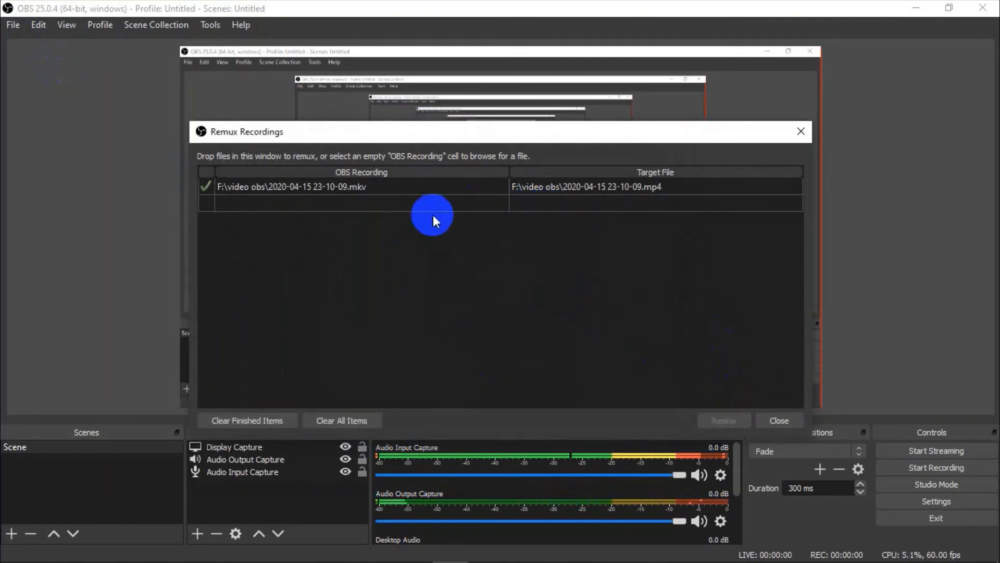
- Switch to the "video obs" folder, play the MKV recording while skipping ahead through it, and close the player
mouse_move(464, 560)
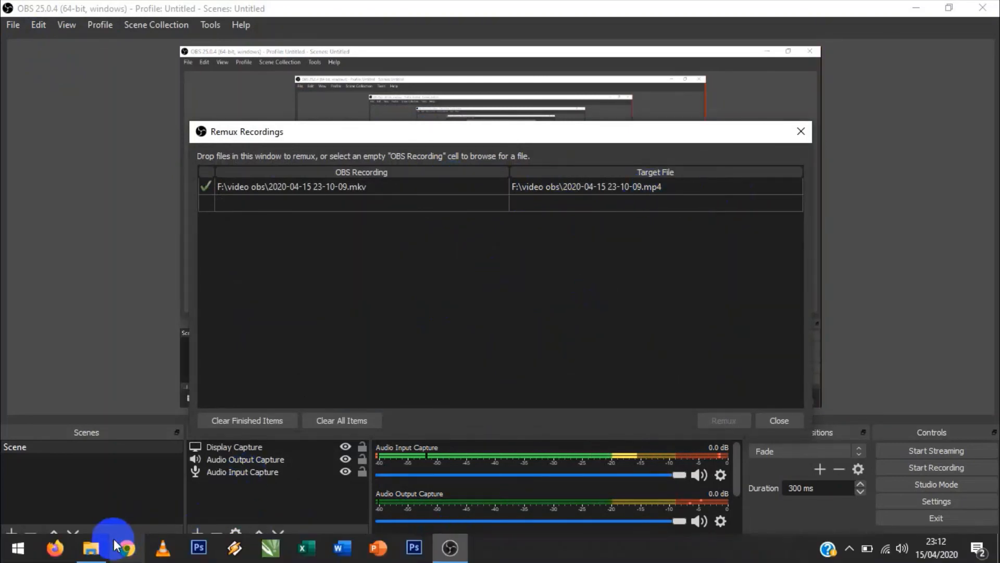
click(93, 549)
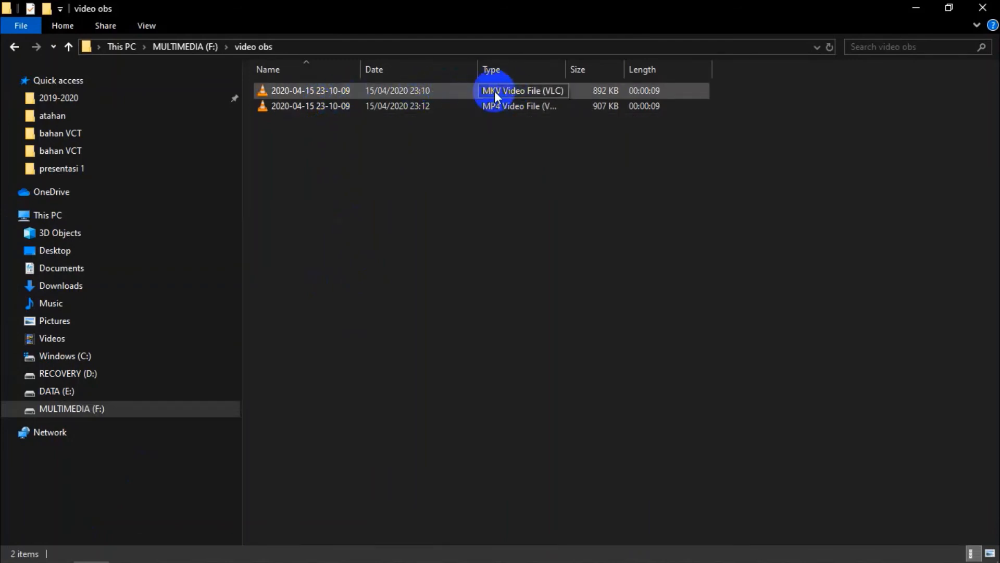
click(323, 93)
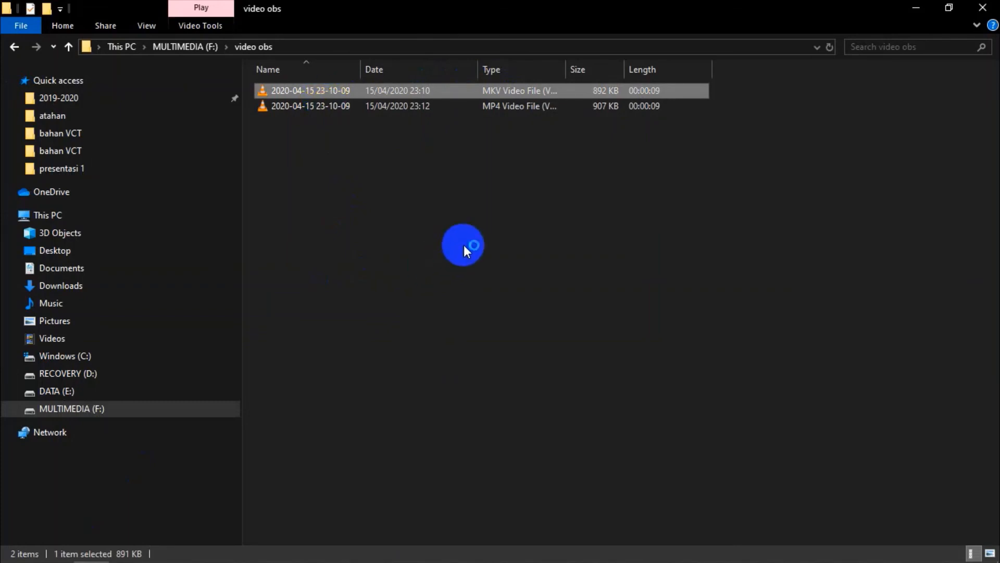
key(Return)
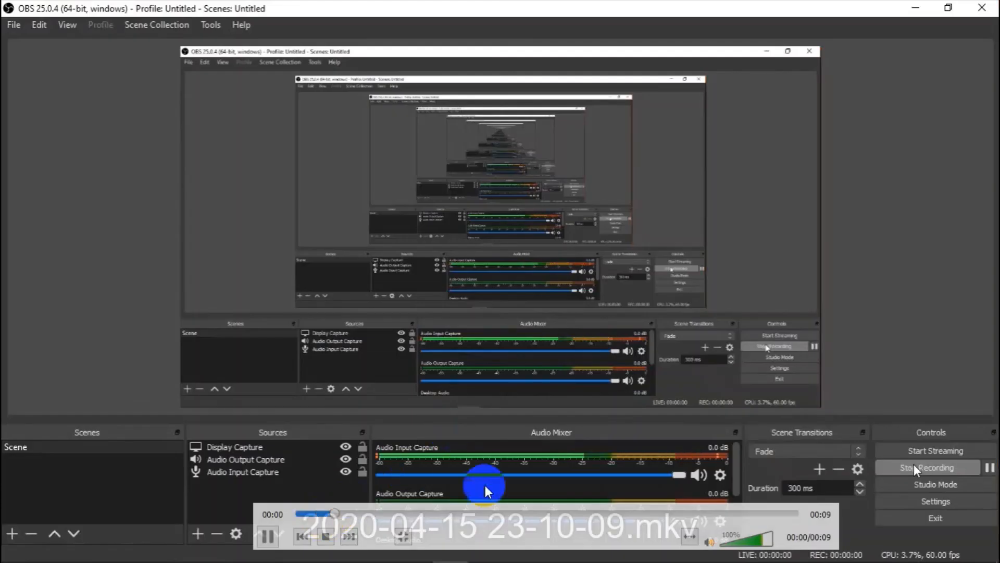
click(483, 514)
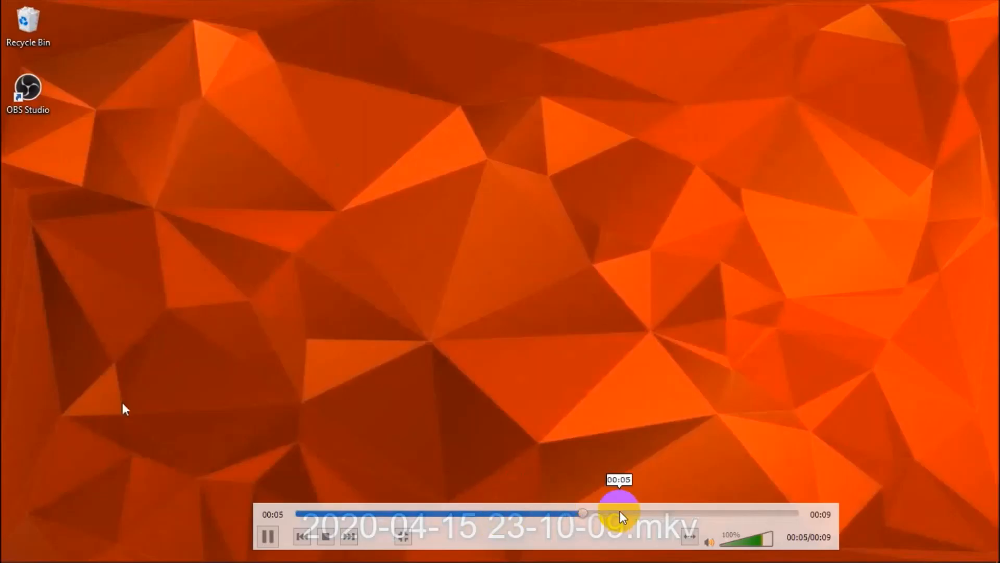
click(680, 513)
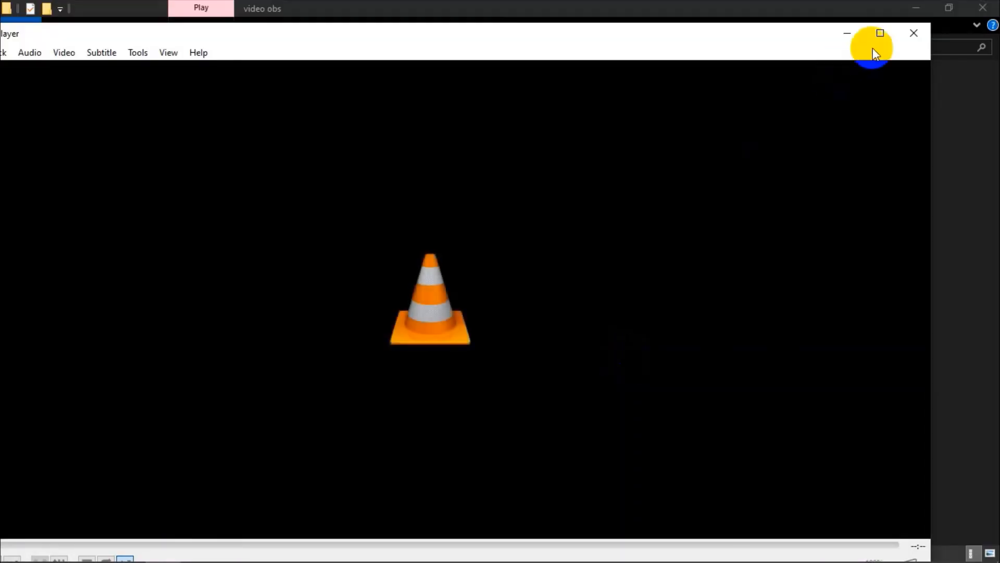
click(915, 33)
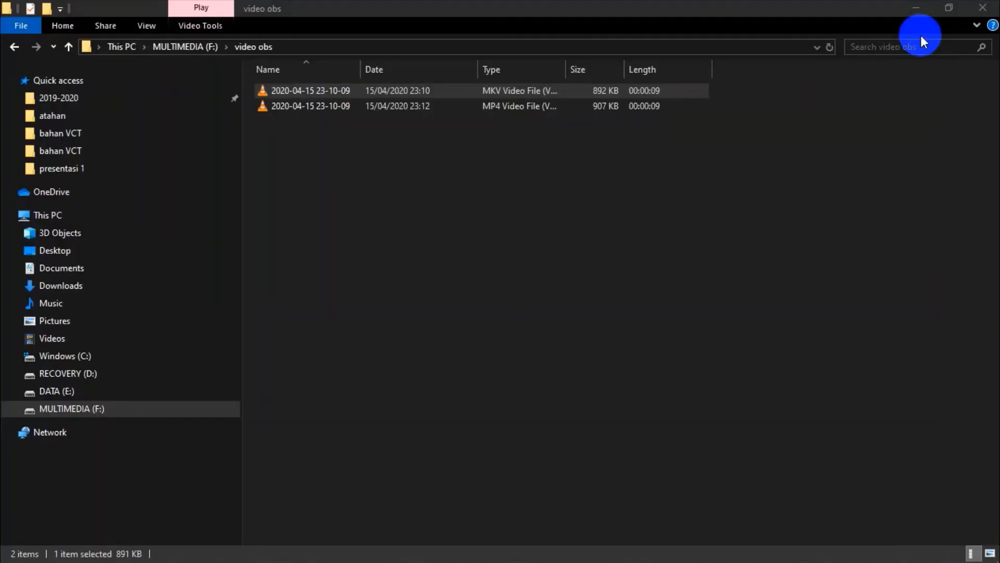
- Play the remuxed MP4 file, skipping ahead through it, and close the player
double_click(312, 102)
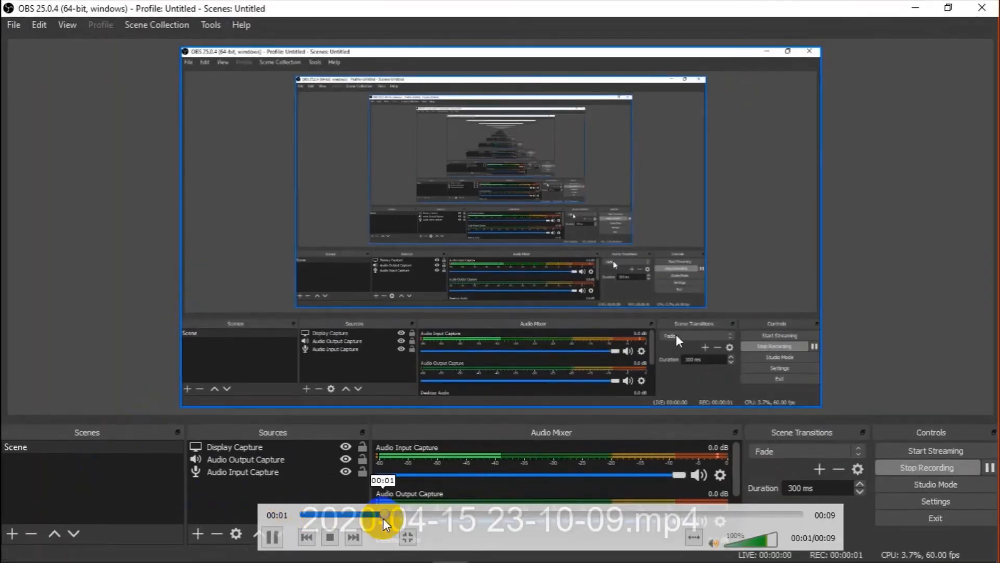
click(458, 511)
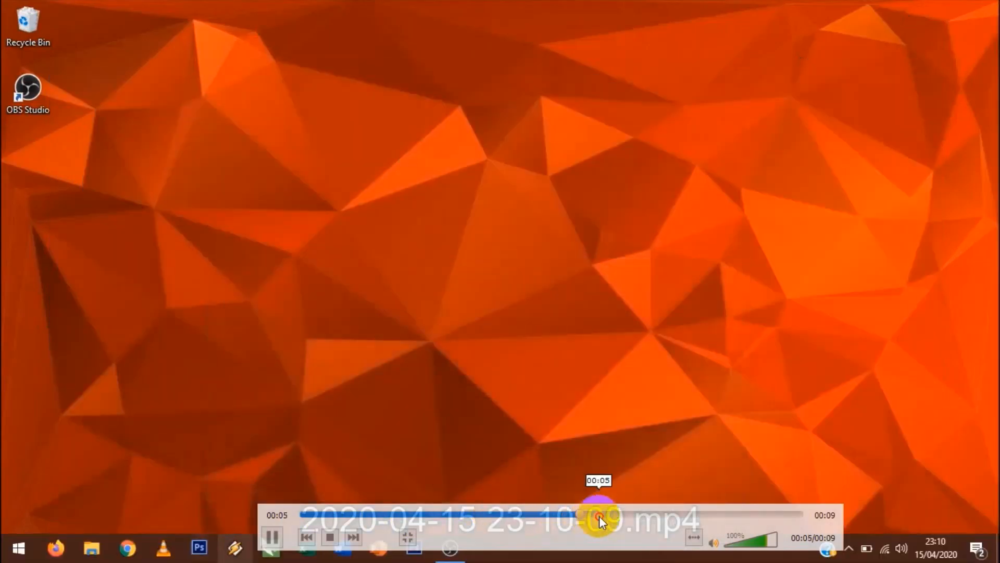
click(726, 513)
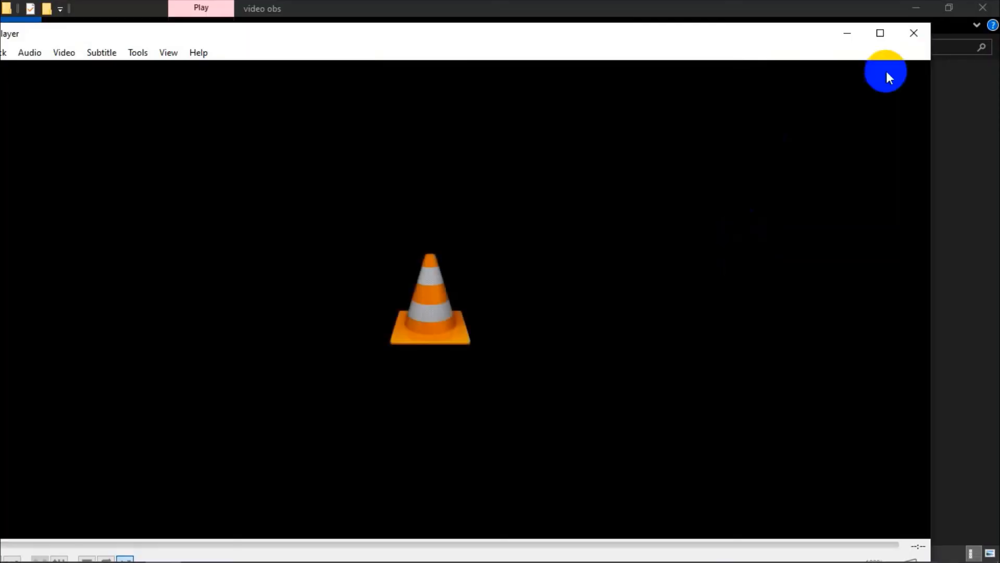
click(911, 34)
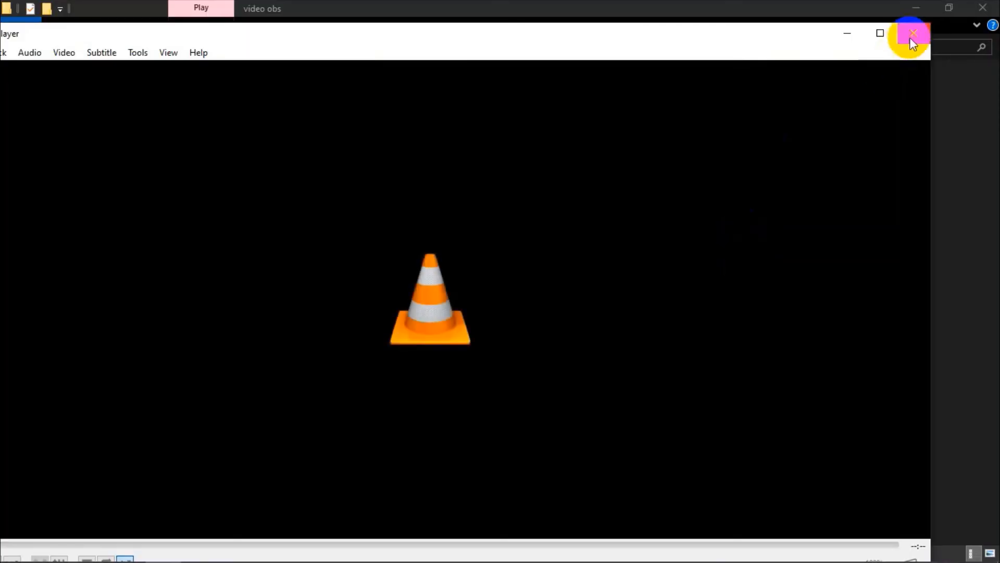
- Return to OBS Studio and close the Remux Recordings window
click(525, 221)
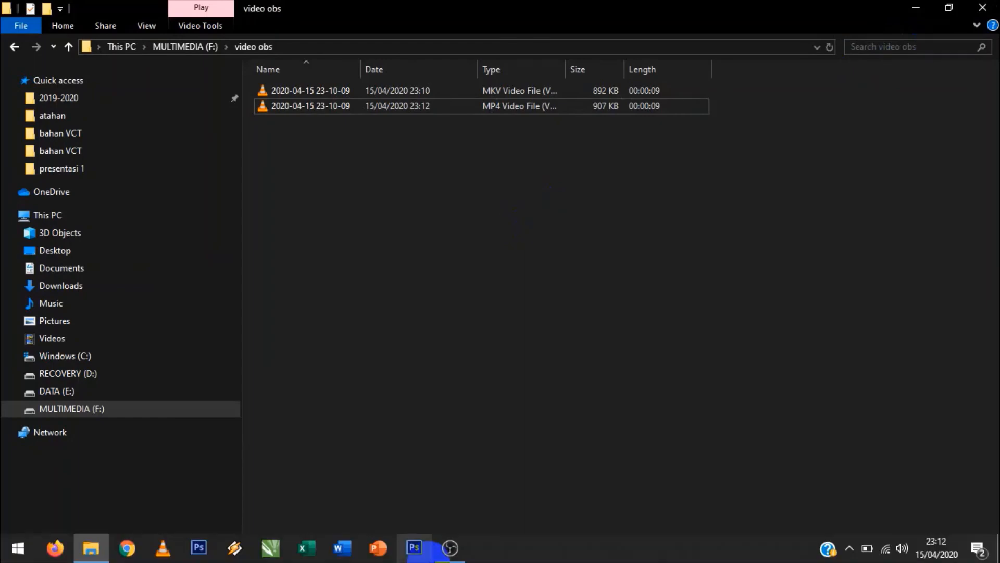
click(442, 555)
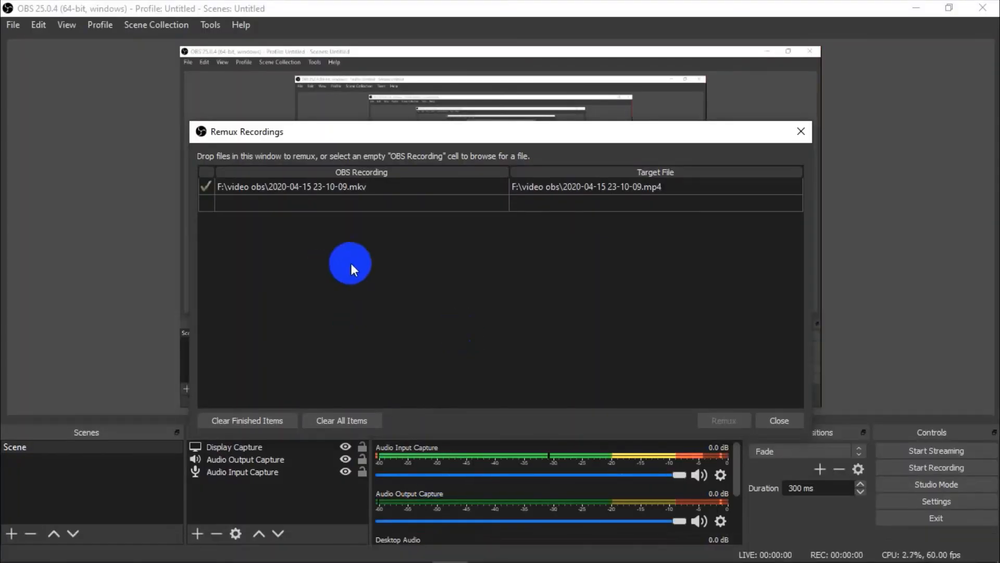
click(800, 131)
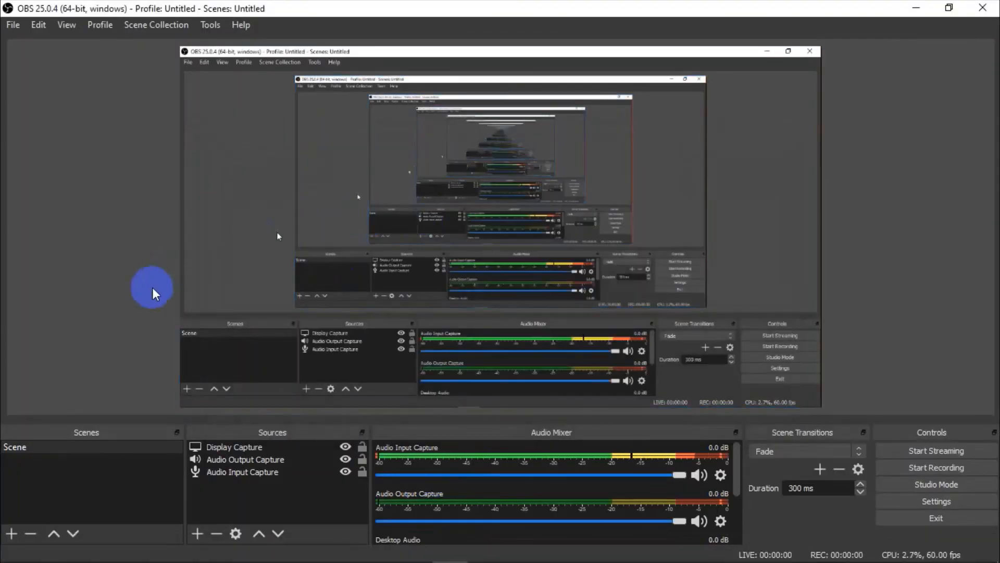